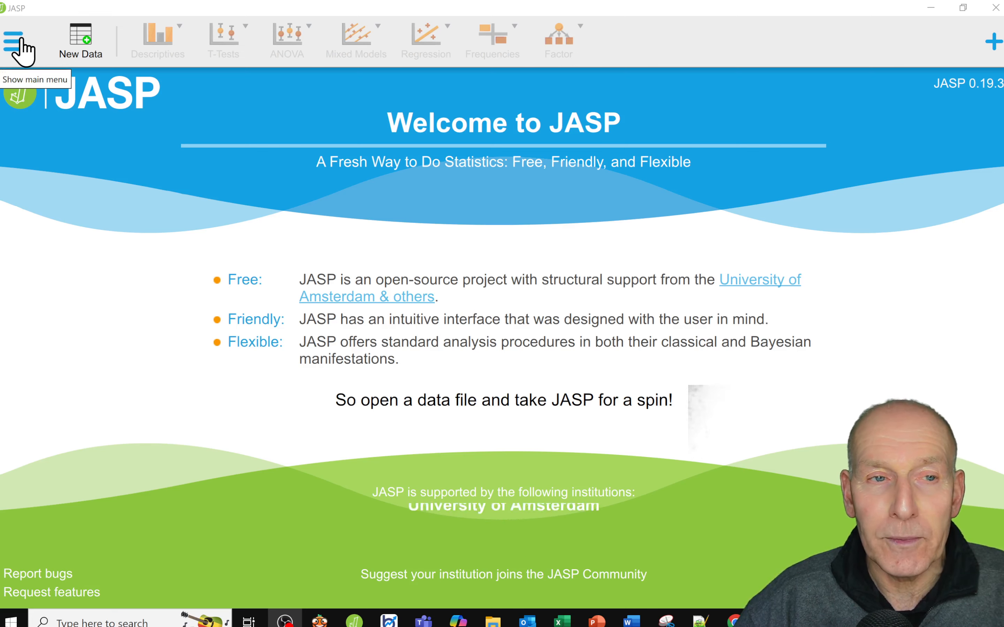
Review the recent files and the computer's browse dialog with its supported data file types, and leave without opening a file
left_click(21, 41)
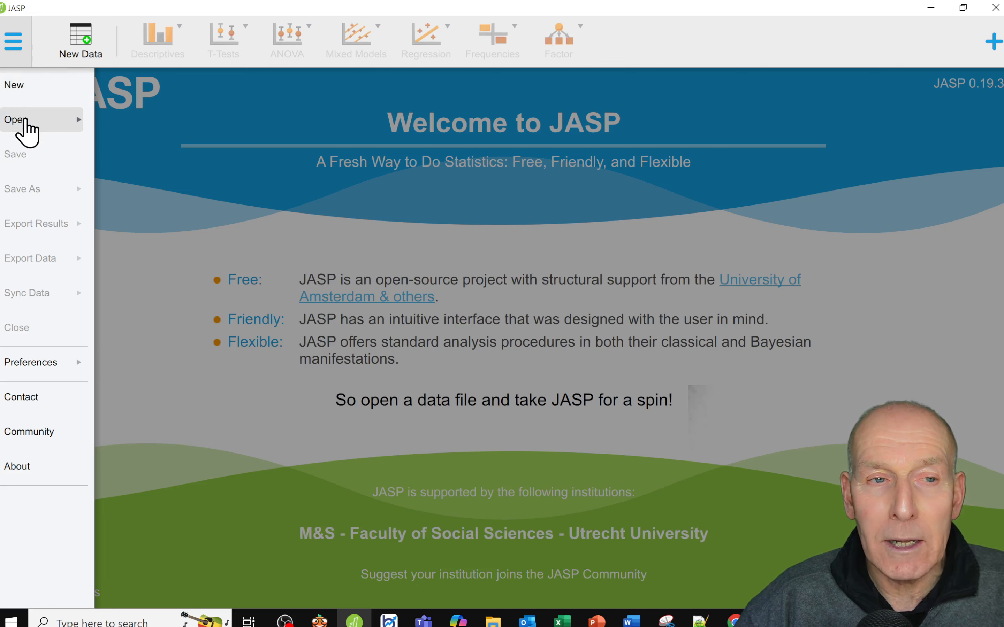
left_click(24, 121)
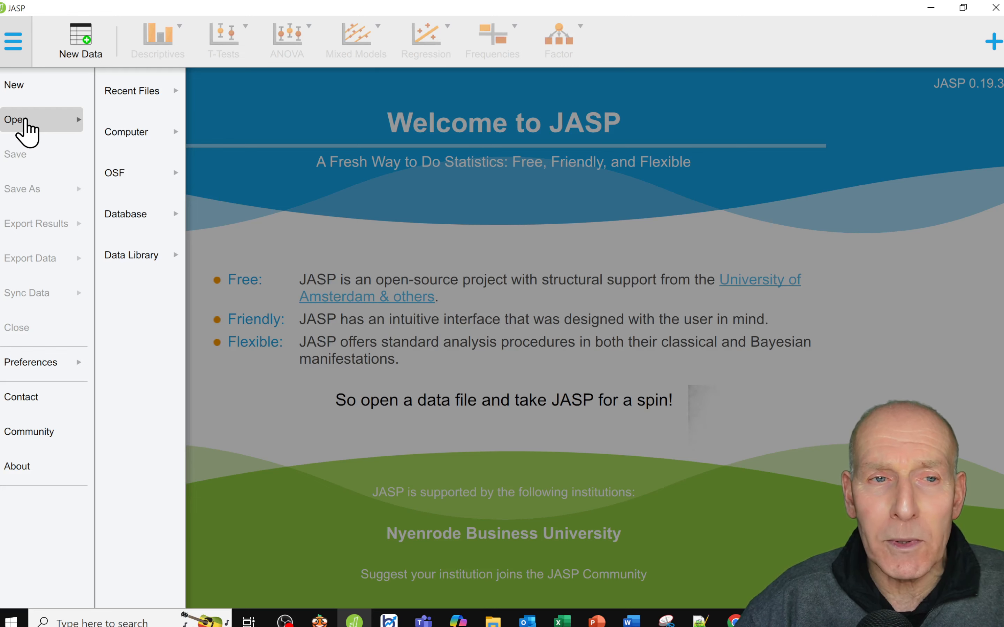
left_click(115, 94)
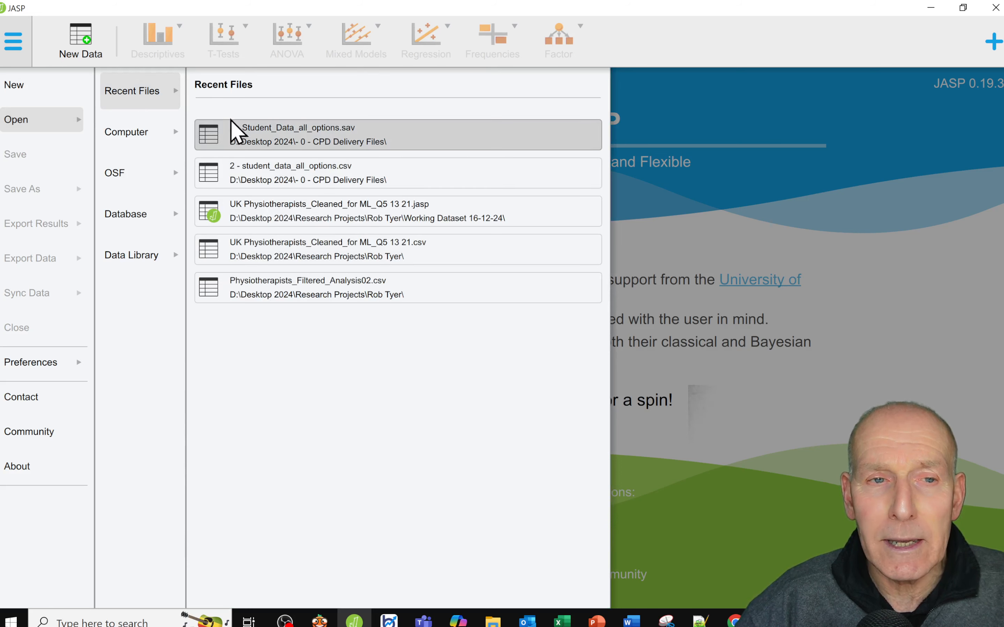
left_click(126, 141)
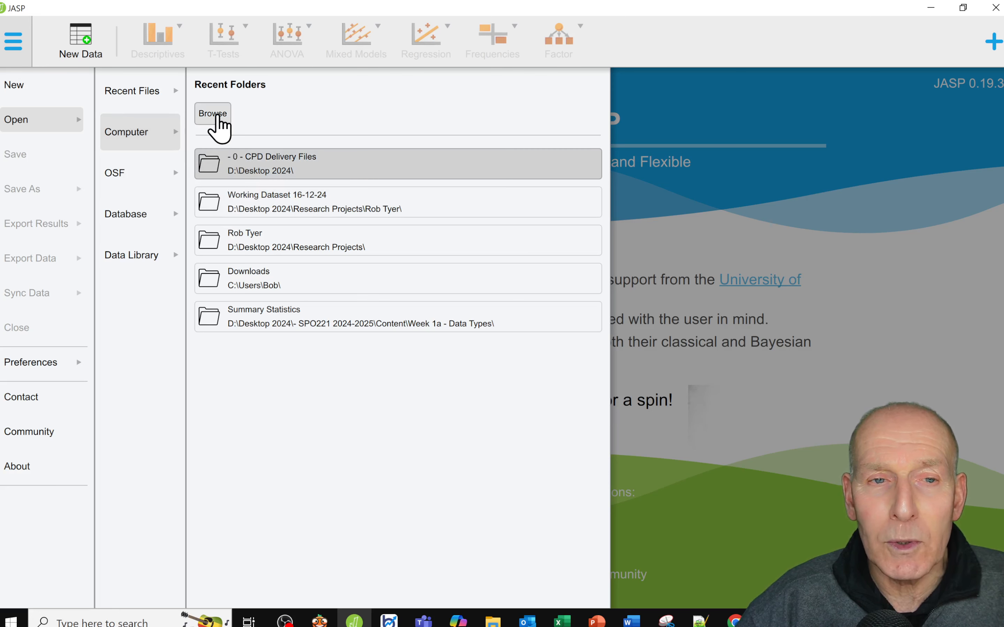
left_click(216, 115)
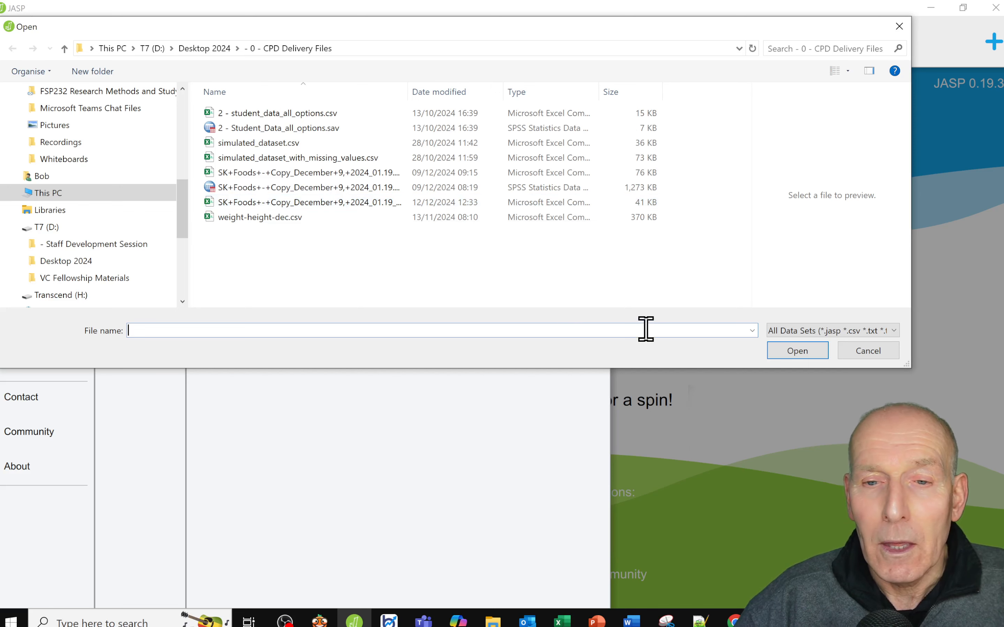
left_click(800, 332)
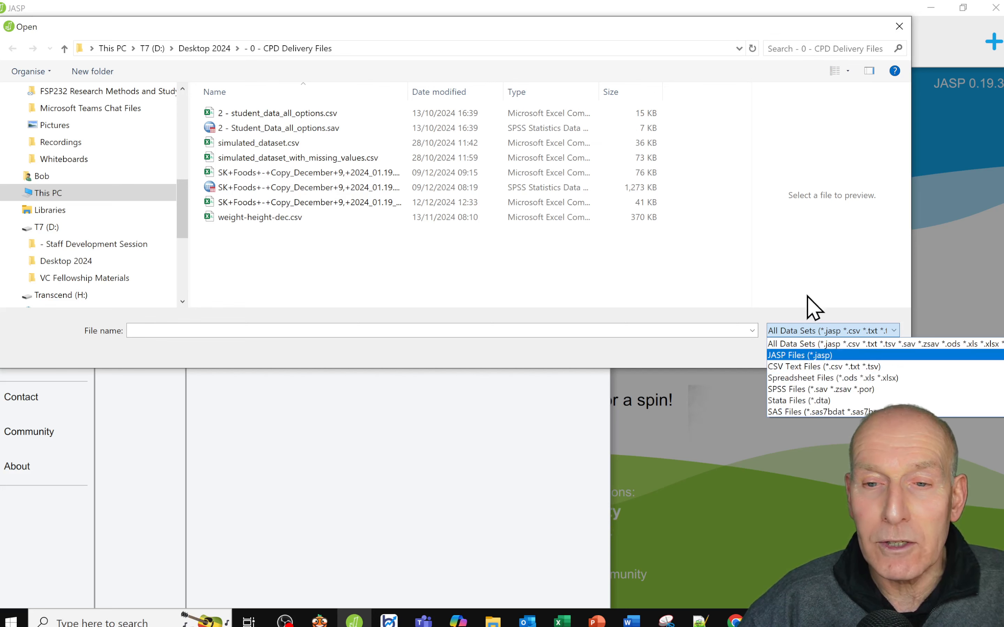
left_click(743, 296)
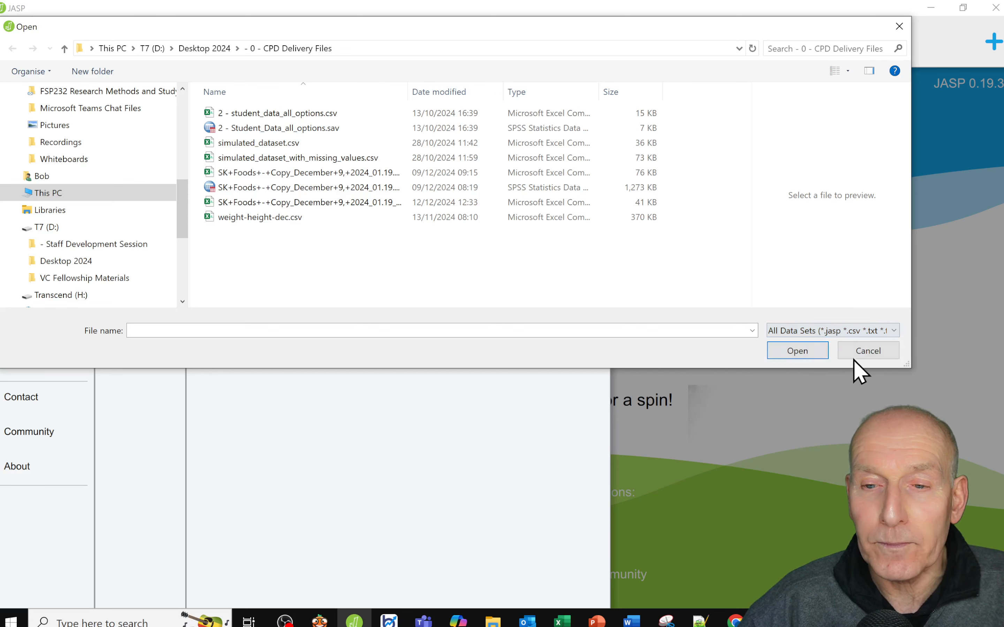
left_click(859, 353)
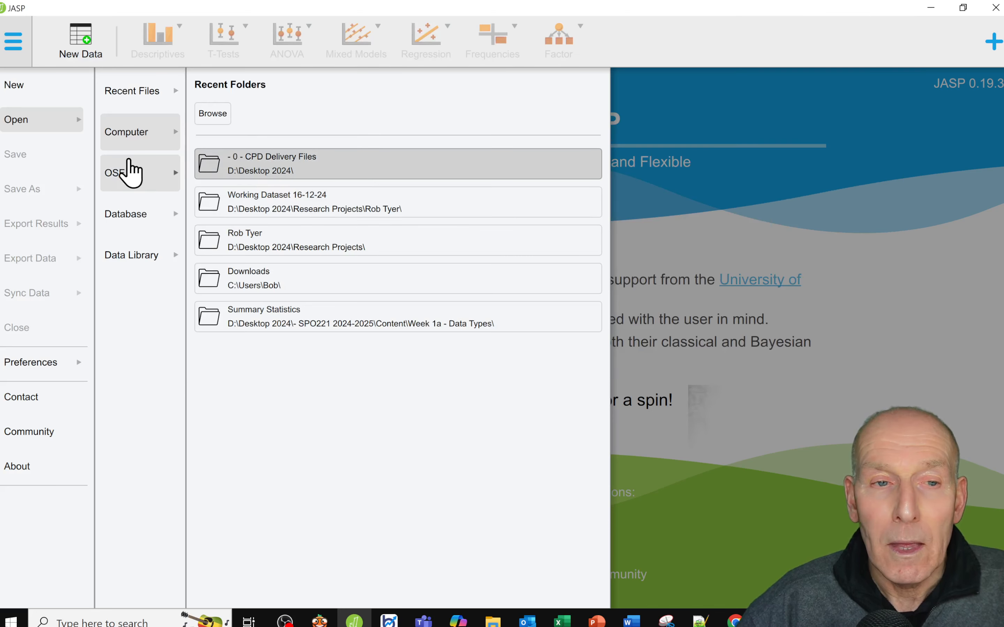
View the OSF sign-in and the database connection options for opening data
left_click(127, 171)
left_click(124, 146)
left_click(125, 171)
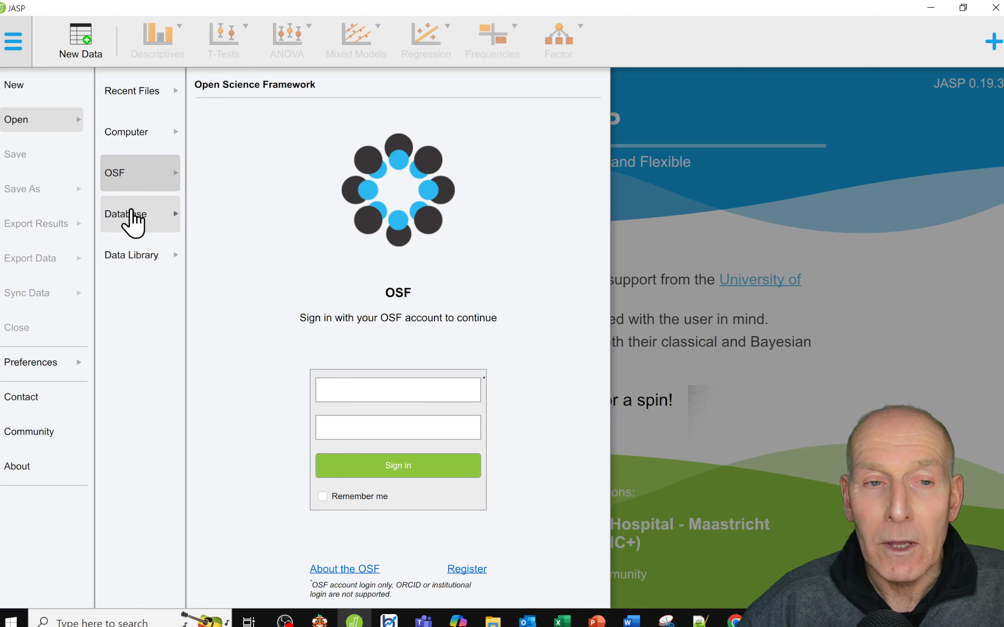
left_click(132, 221)
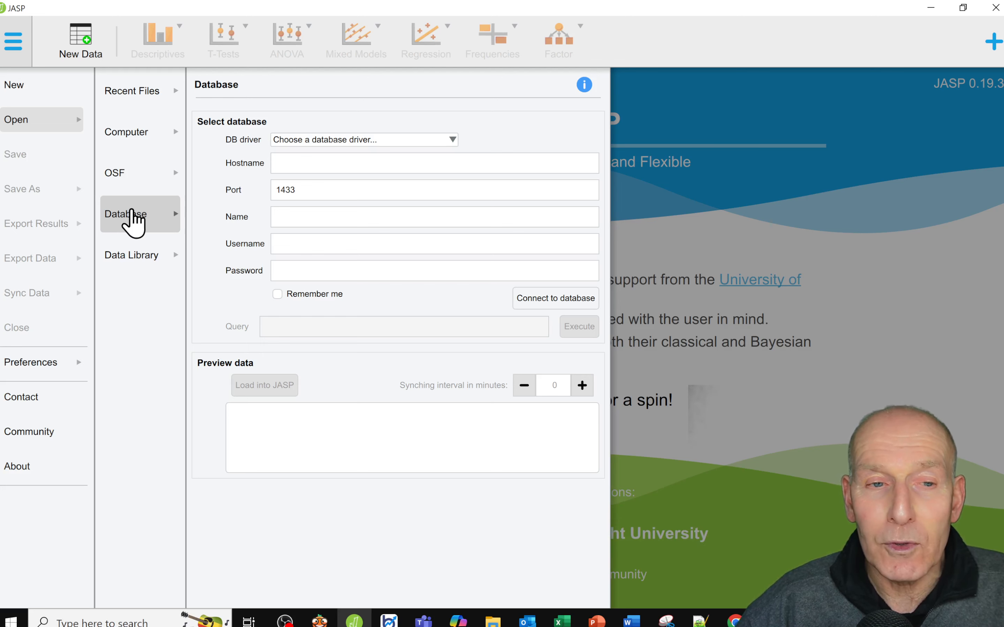
Look through the Data Library's T-Tests and Books categories of example data sets, and return to the welcome screen
left_click(139, 265)
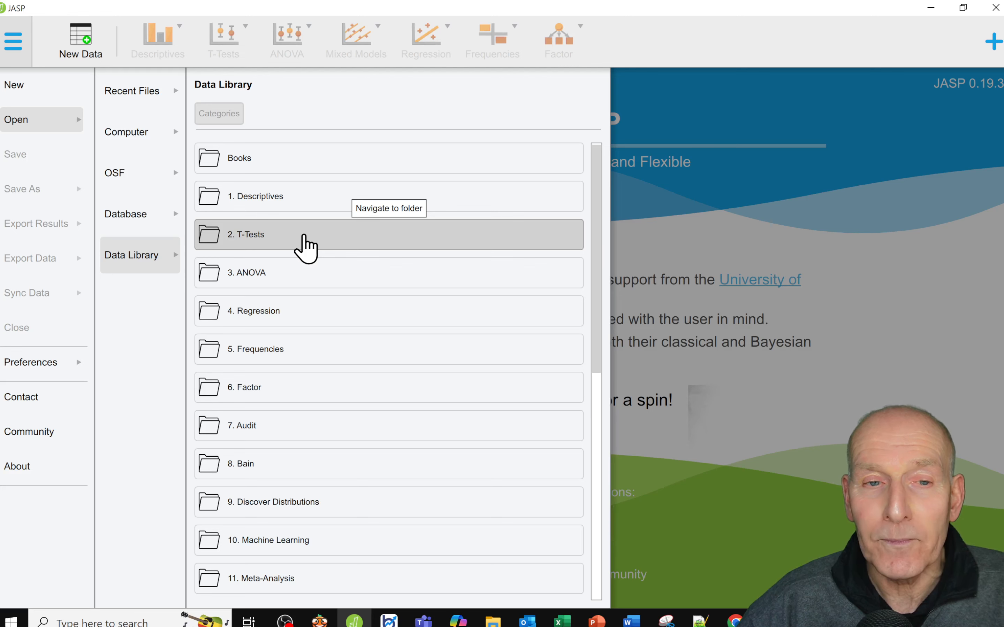
left_click(306, 249)
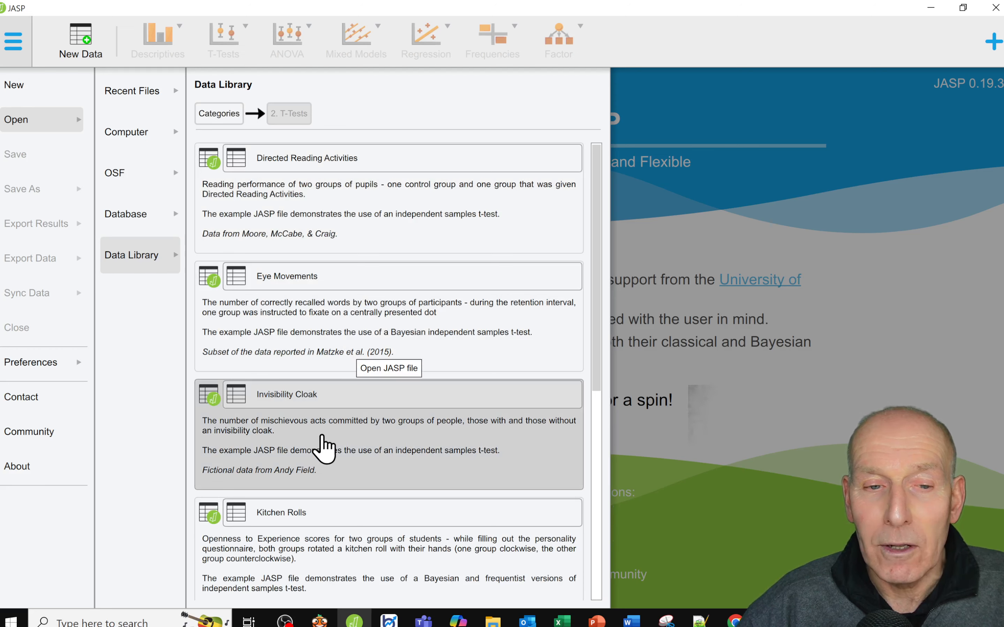
scroll(323, 437, "down", 3)
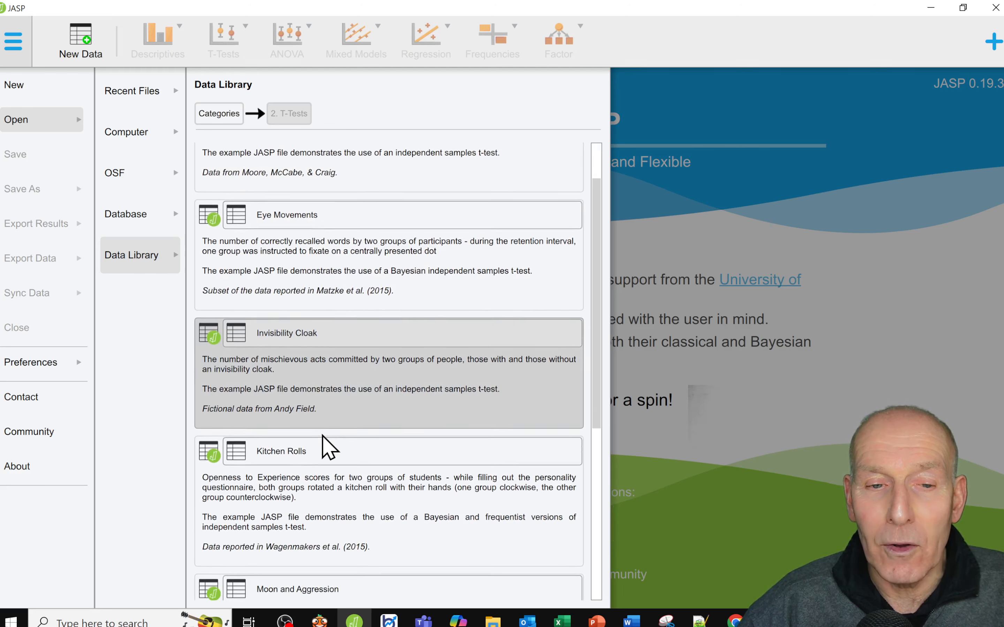
scroll(323, 436, "down", 5)
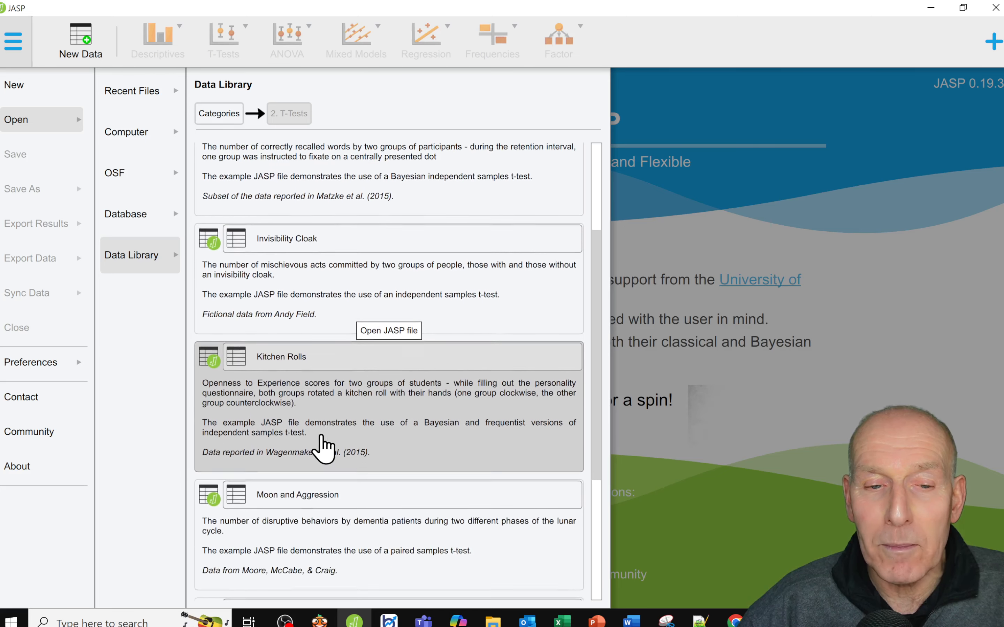
scroll(324, 440, "up", 5)
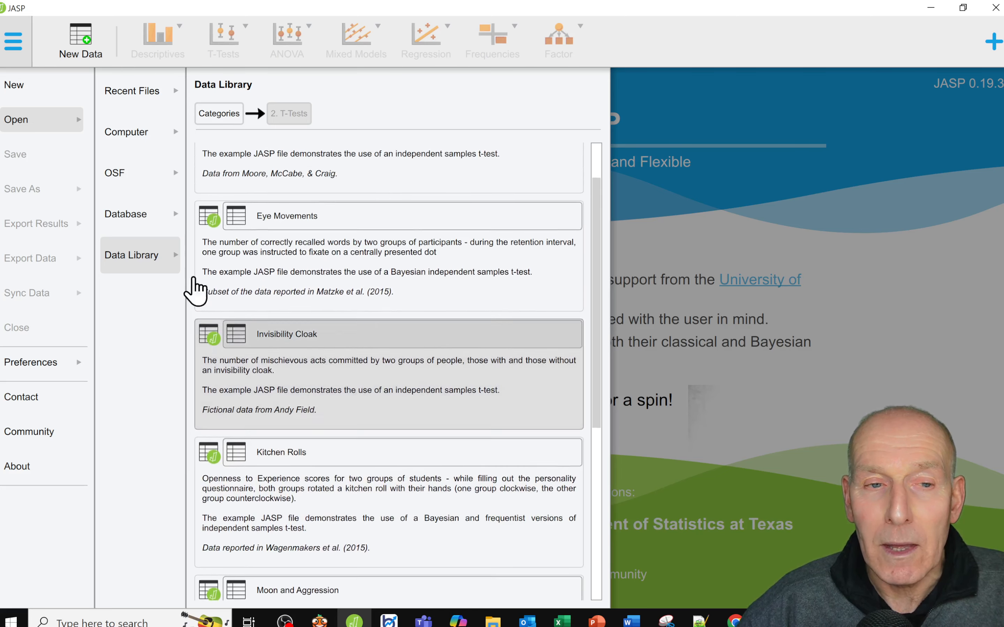
left_click(205, 112)
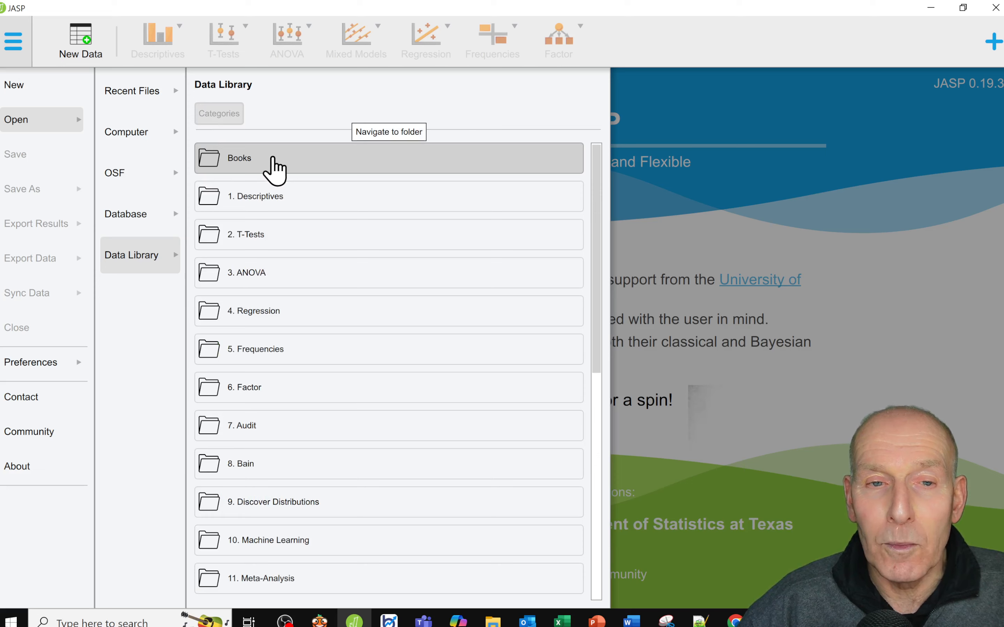
left_click(271, 163)
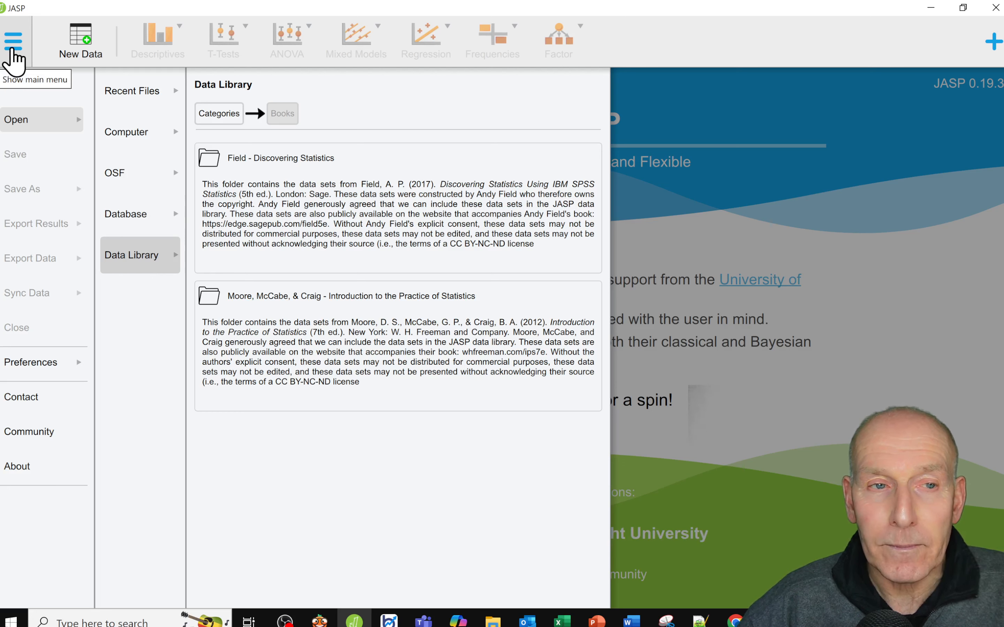
left_click(12, 49)
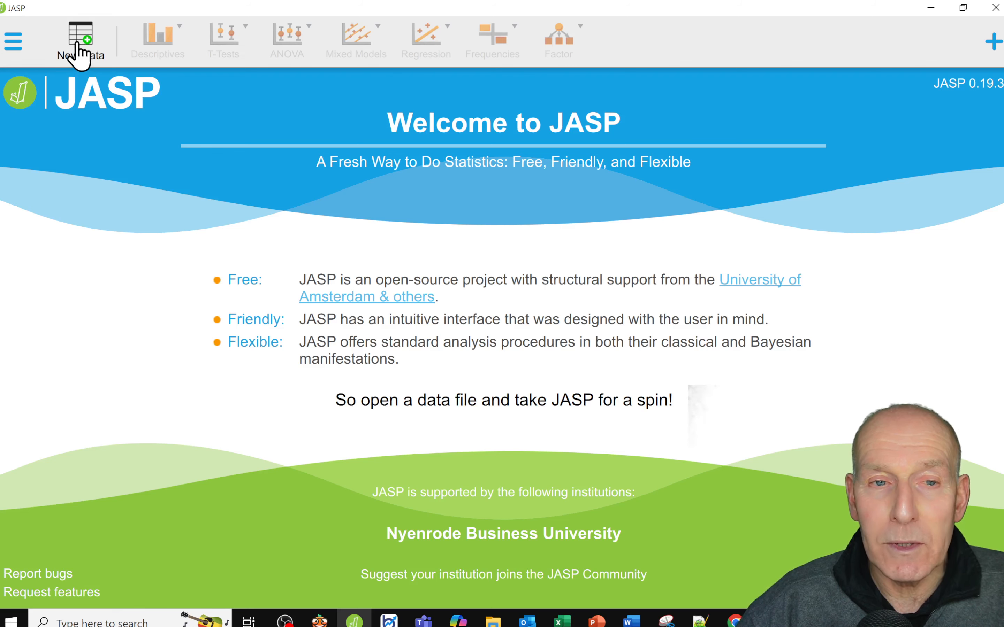
Create a new data set and rename its first column Height
left_click(79, 54)
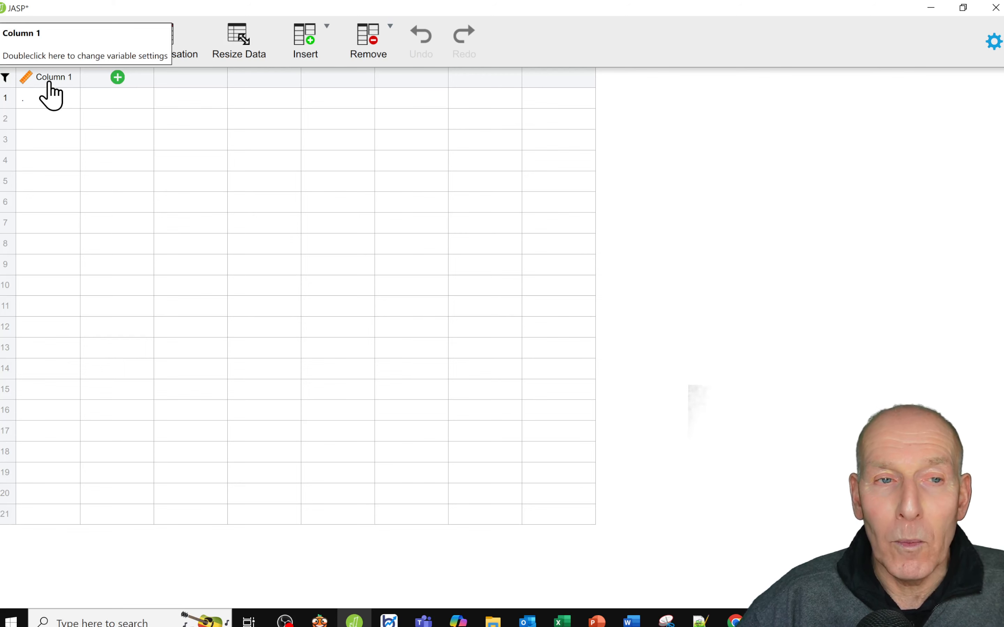
double_click(48, 78)
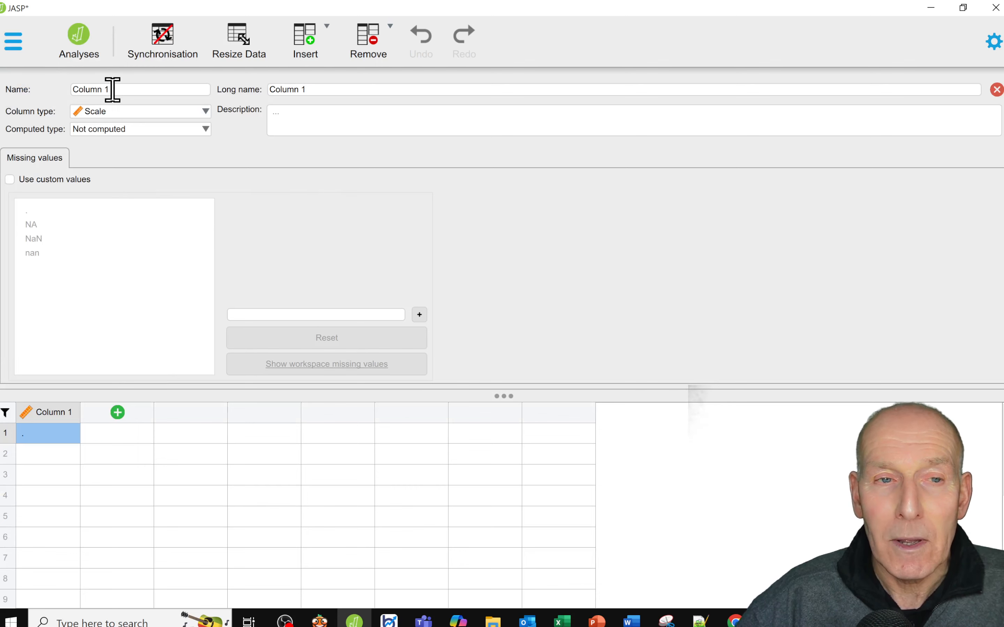
left_click(113, 90)
left_click_drag(111, 90, 64, 89)
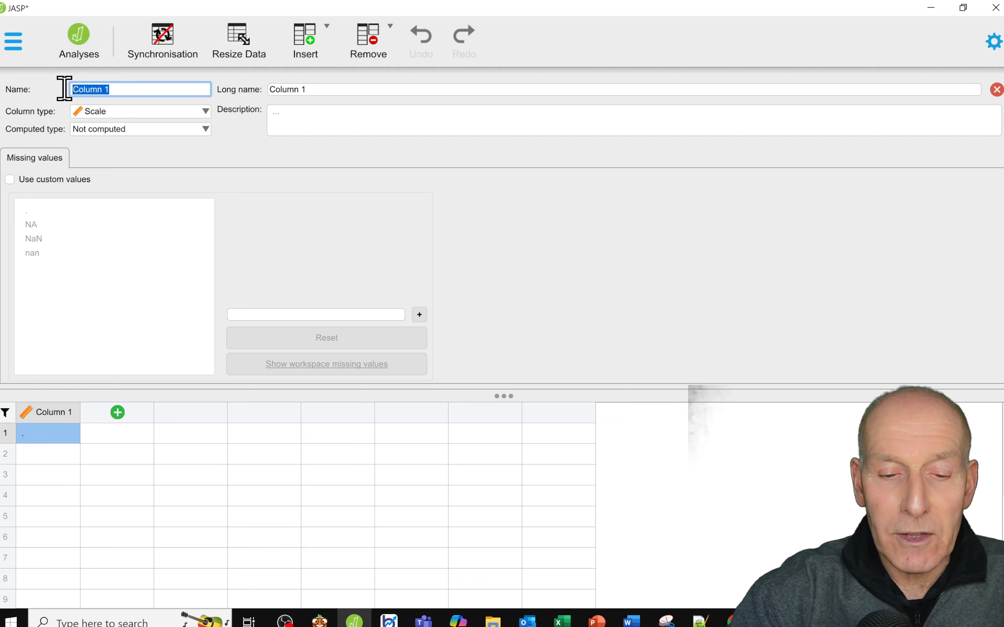
type("Height")
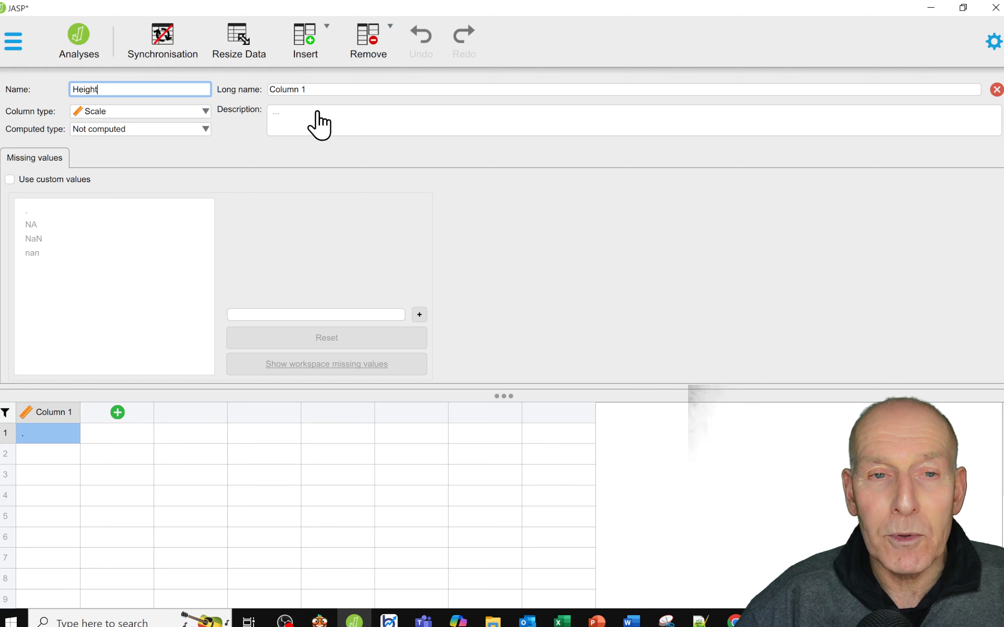
Set the long name of the Height column to "Height in cm"
left_click(274, 89)
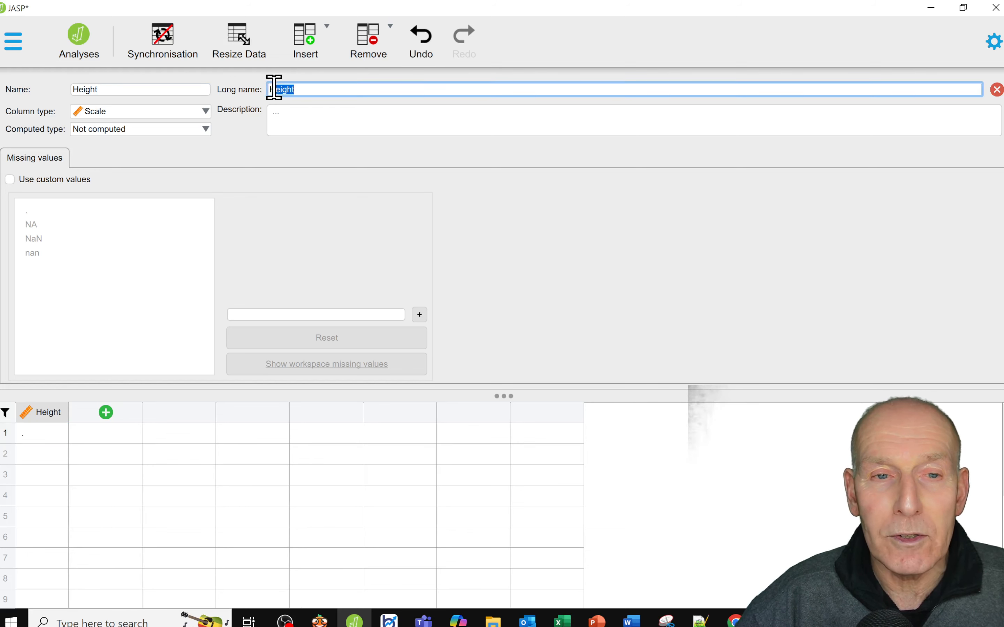
left_click(339, 91)
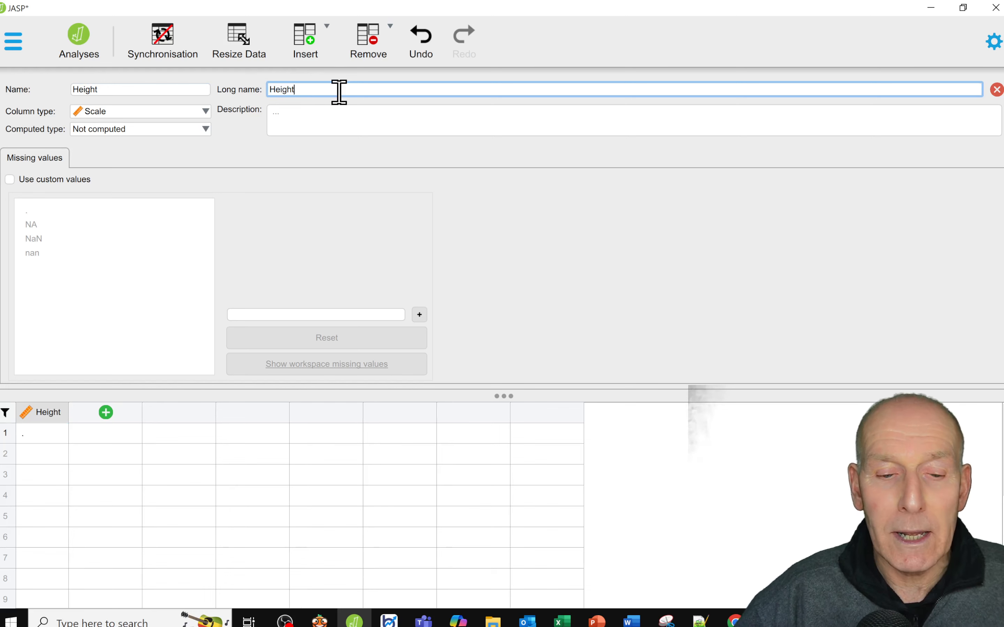
type("in cm")
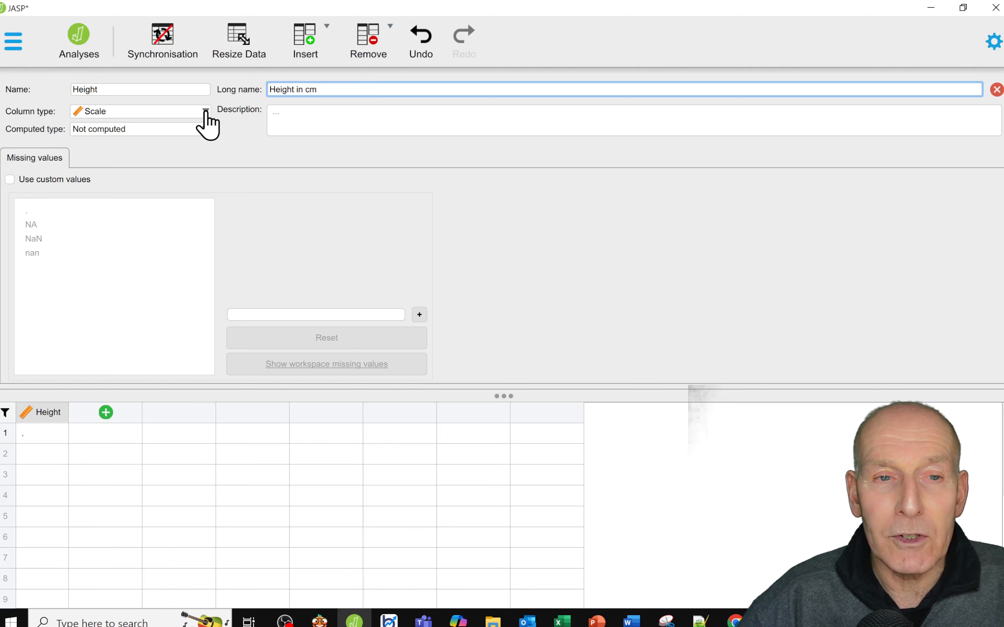
Review the column type and computed type choices for Height, and close its variable settings
left_click(206, 112)
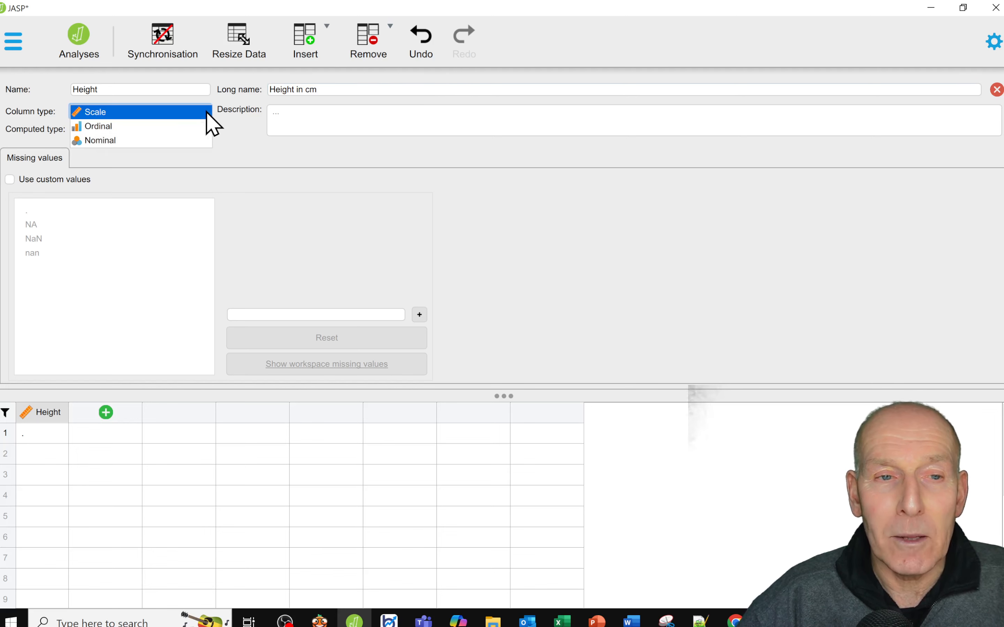
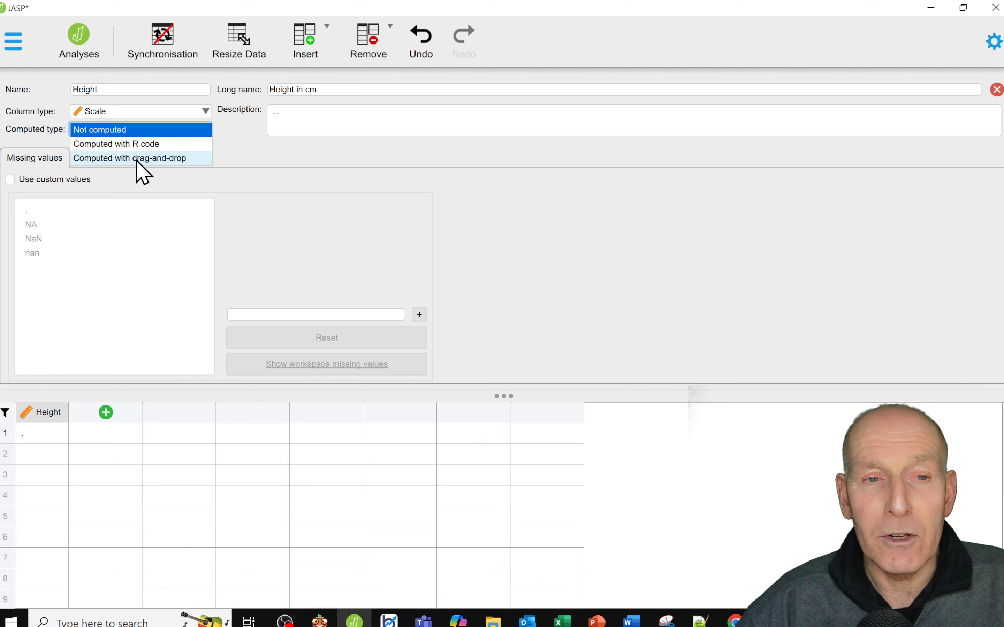
left_click(198, 129)
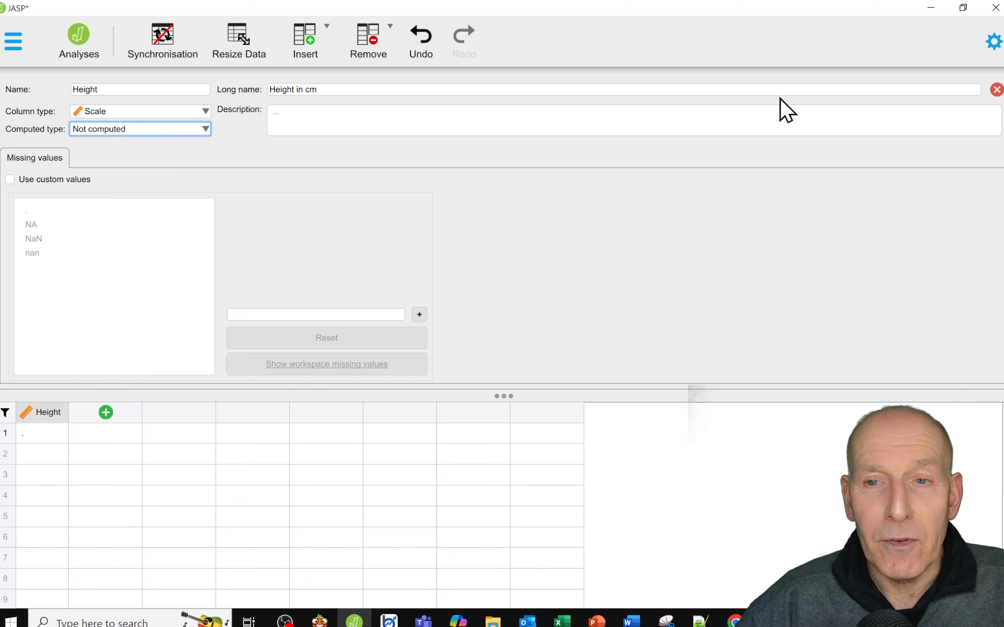
left_click(997, 90)
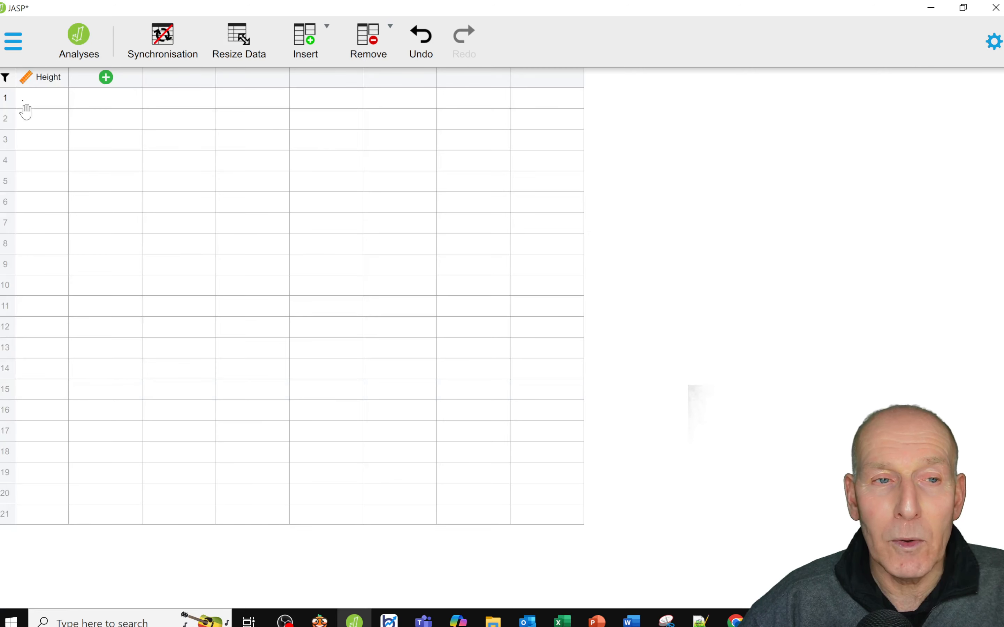
Fill the first seven rows of the Height column with 175, 180, 165, 145, 200, 190 and 165
double_click(37, 99)
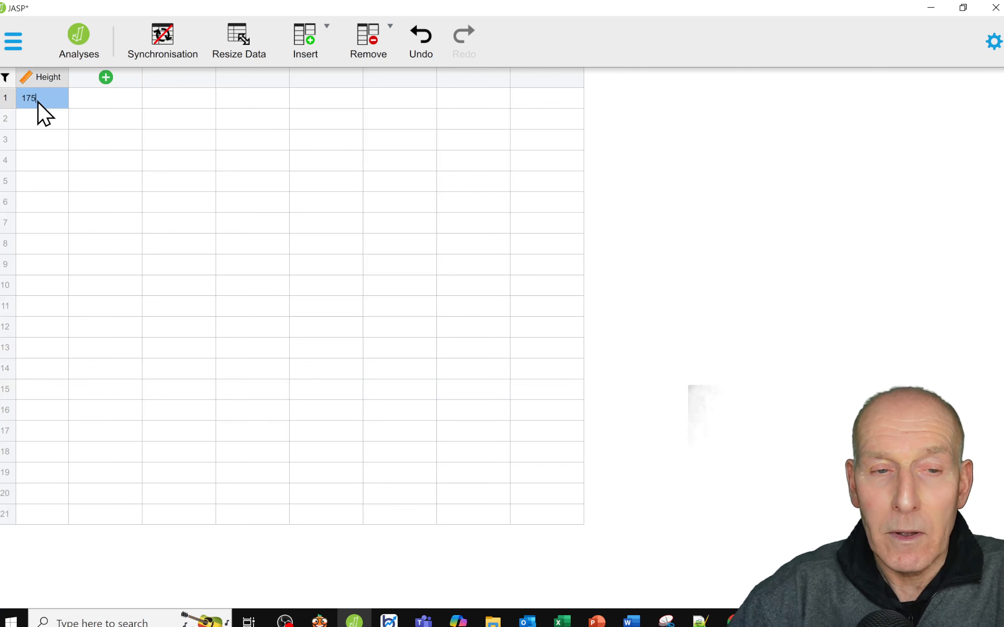
type("175")
double_click(43, 121)
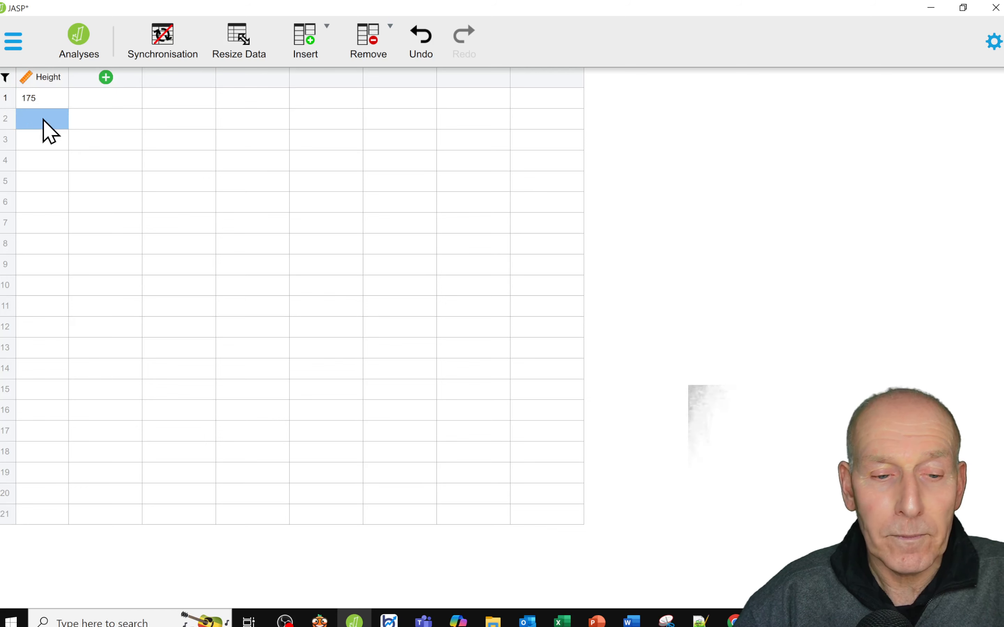
type("180")
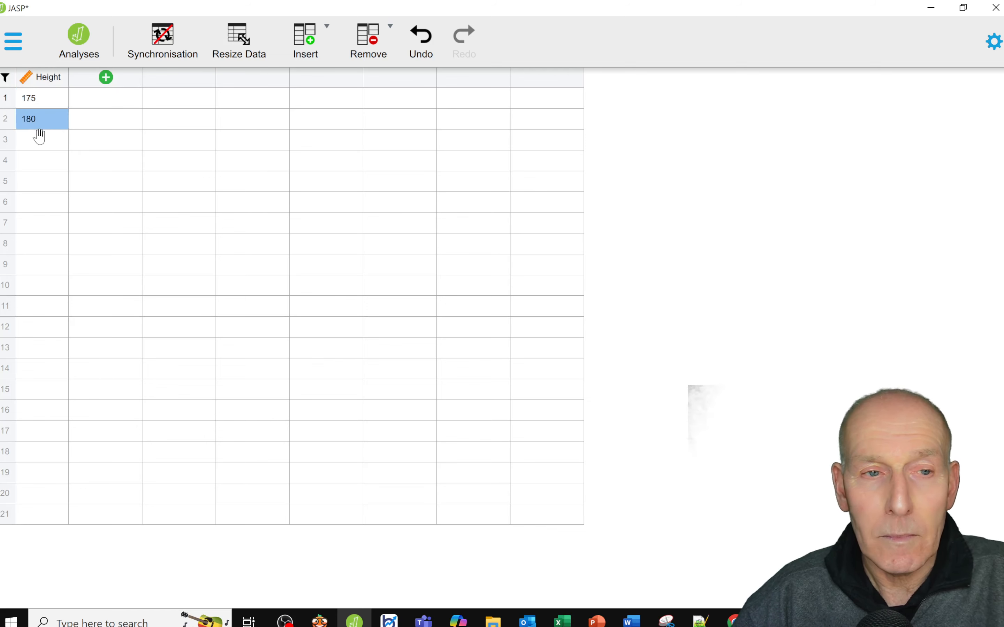
double_click(39, 137)
type("16")
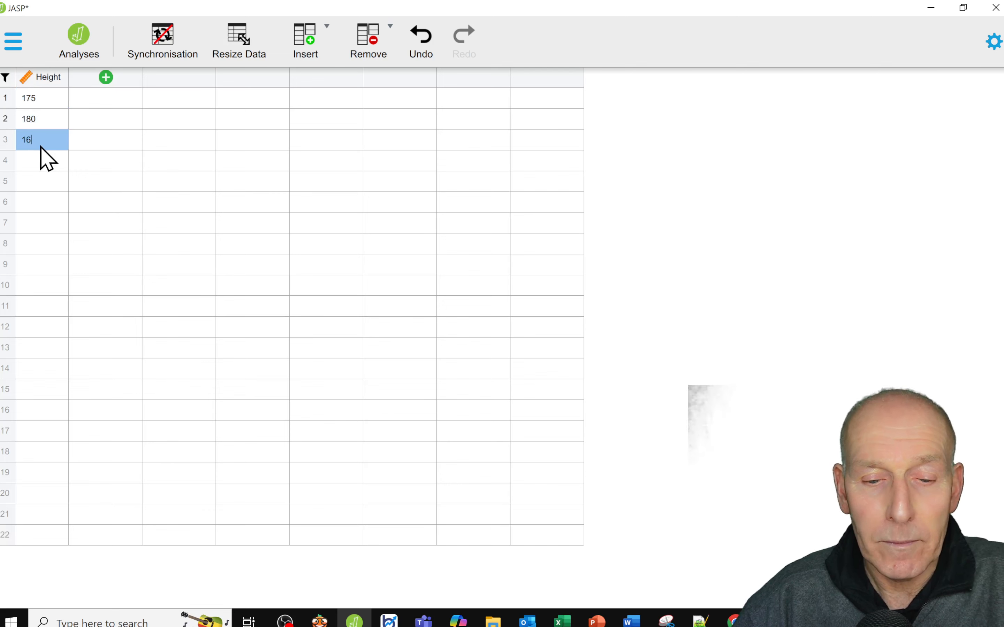
type("5")
double_click(38, 163)
type("1")
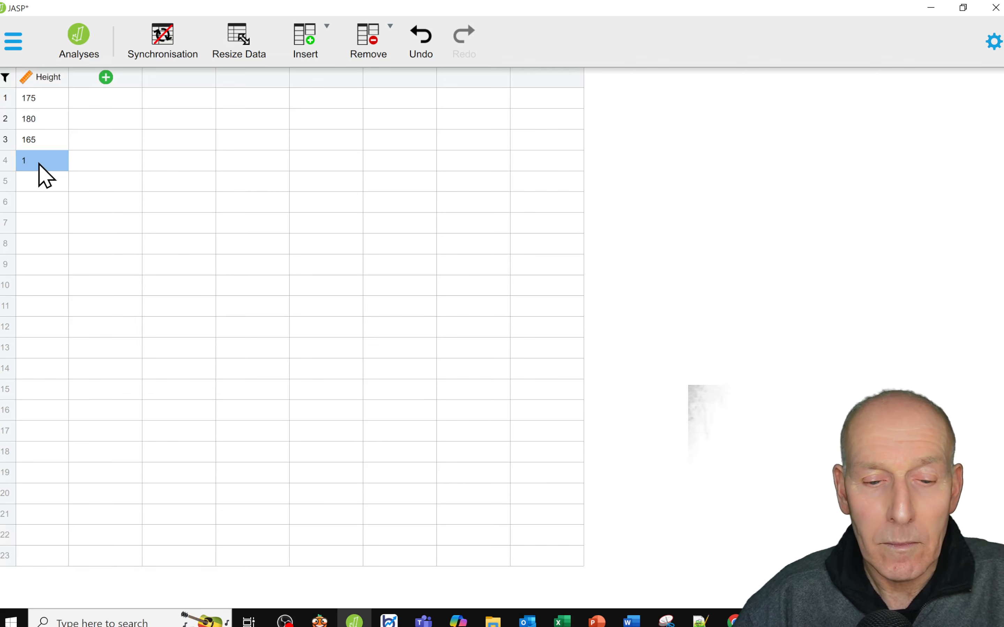
double_click(37, 183)
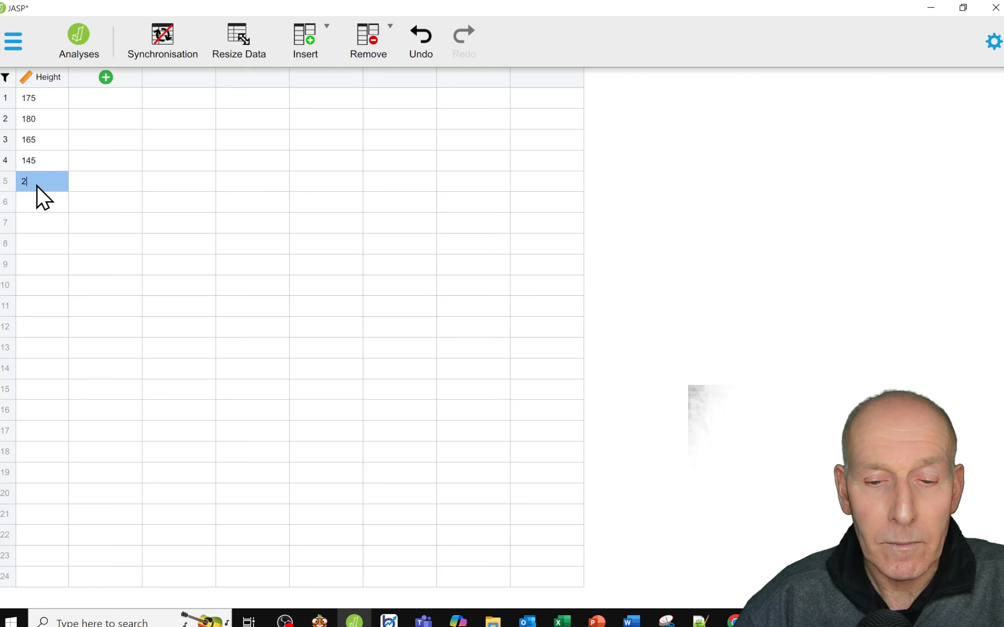
type("200")
double_click(31, 204)
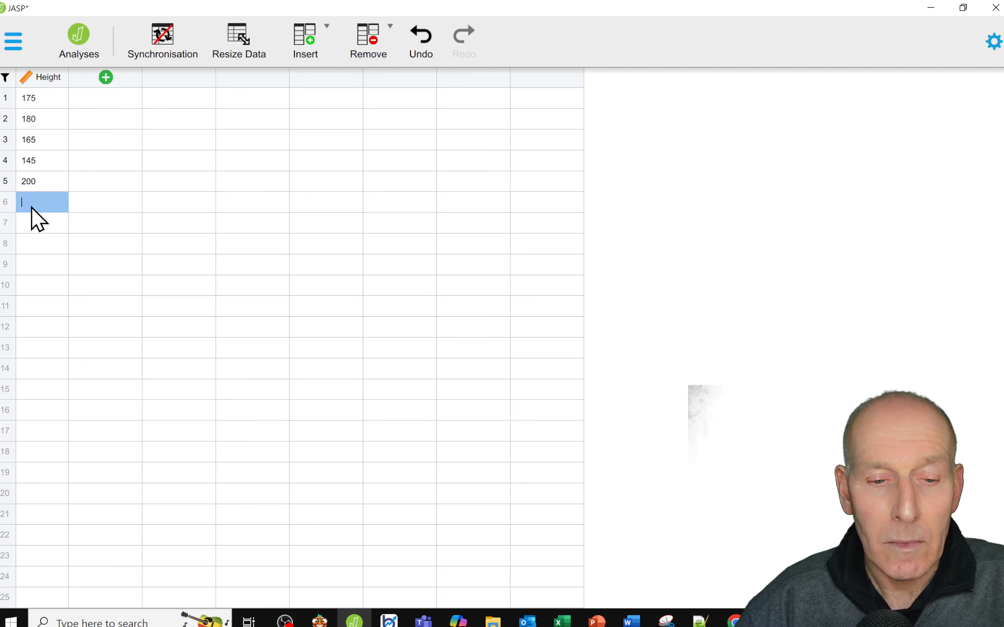
type("190")
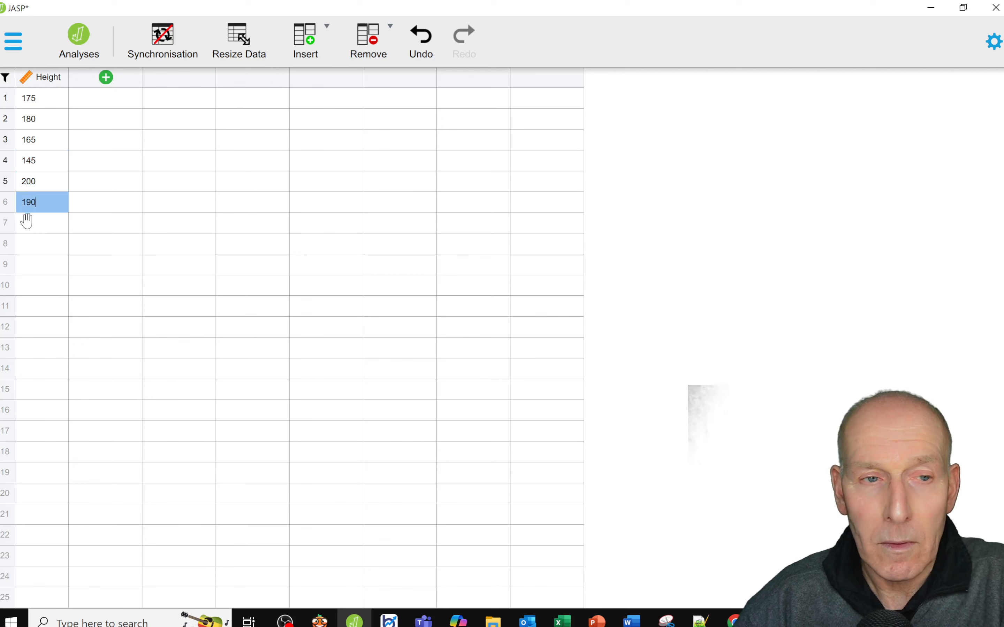
double_click(26, 229)
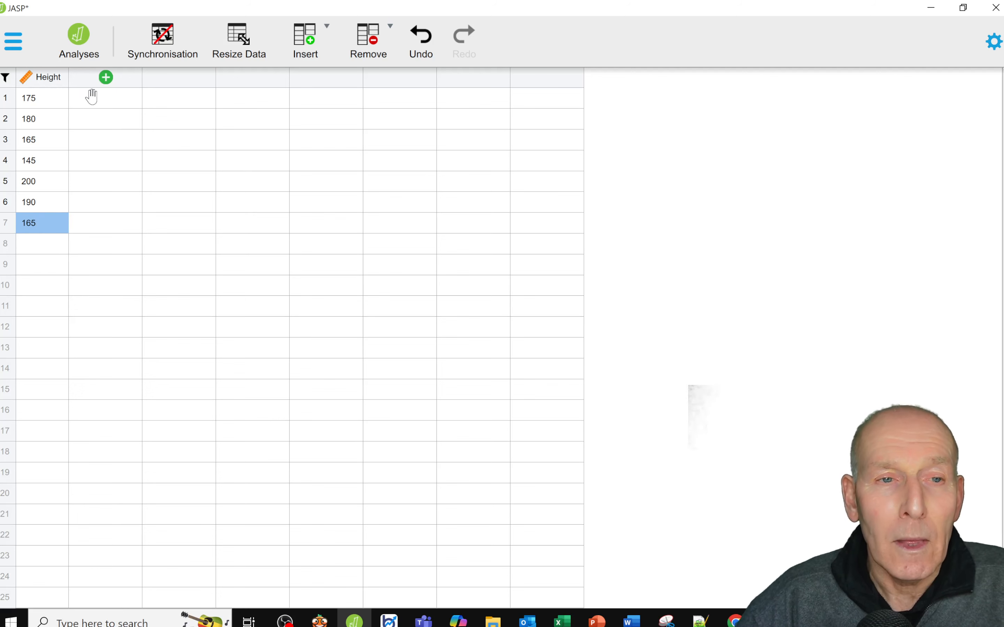
Add a second column to the data set and name it HeightZ
left_click(107, 78)
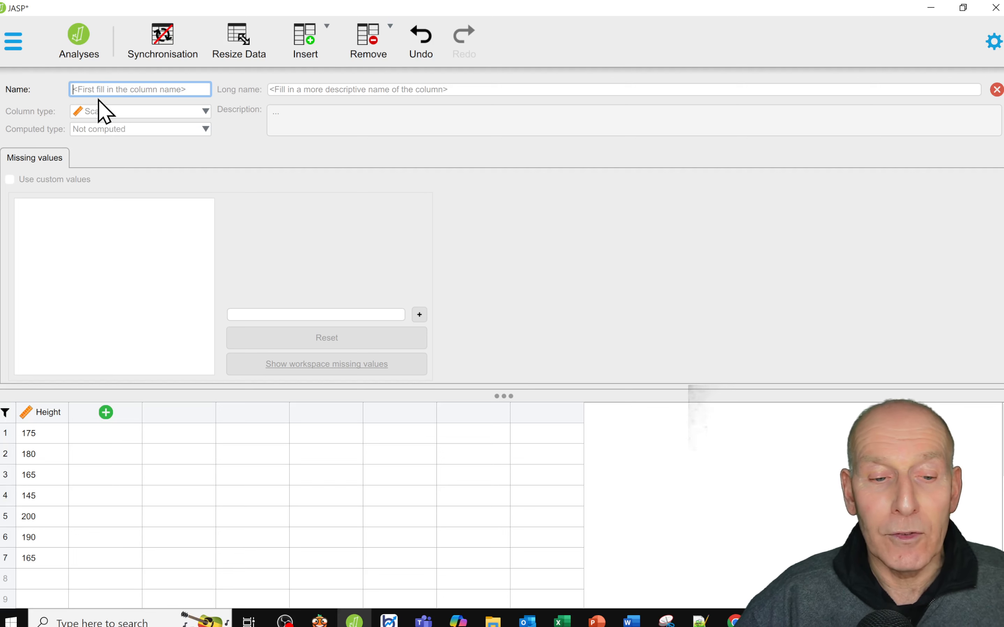
type("Height")
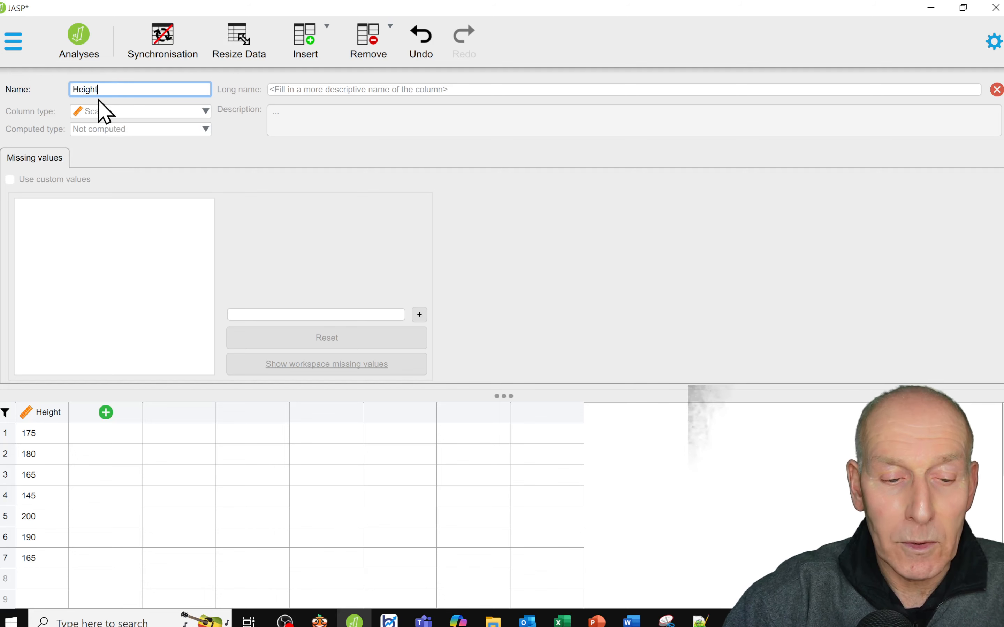
type("Z")
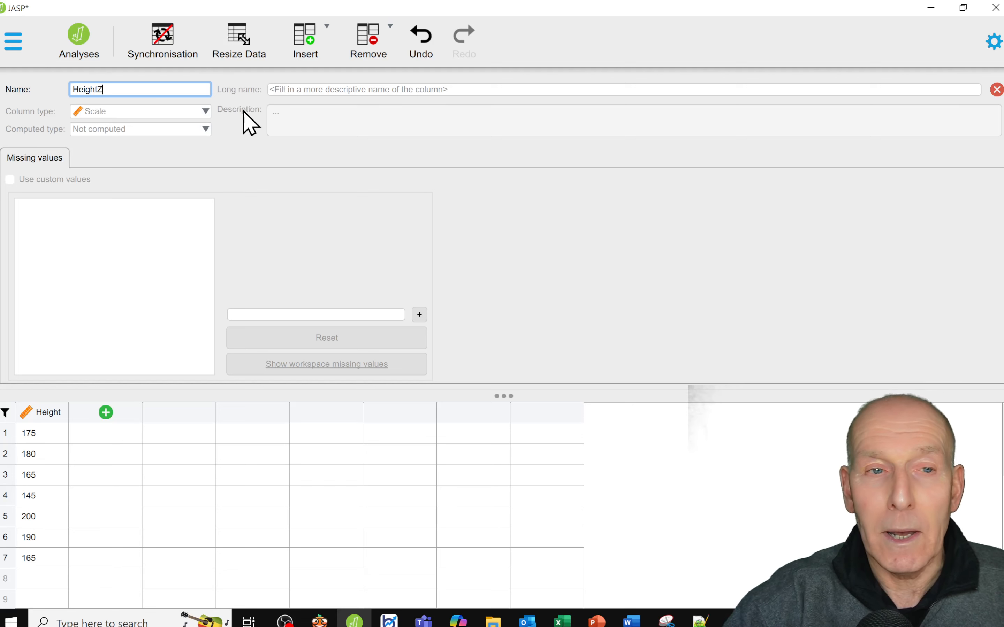
key("Return")
Set the long name of the HeightZ column to "Height as Z score"
left_click(308, 94)
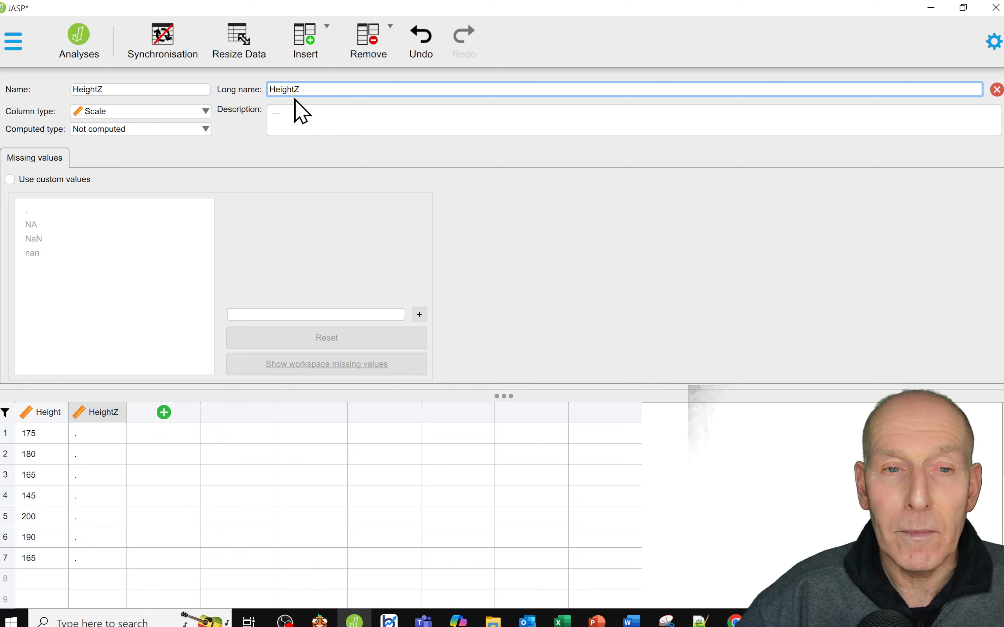
key("BackSpace")
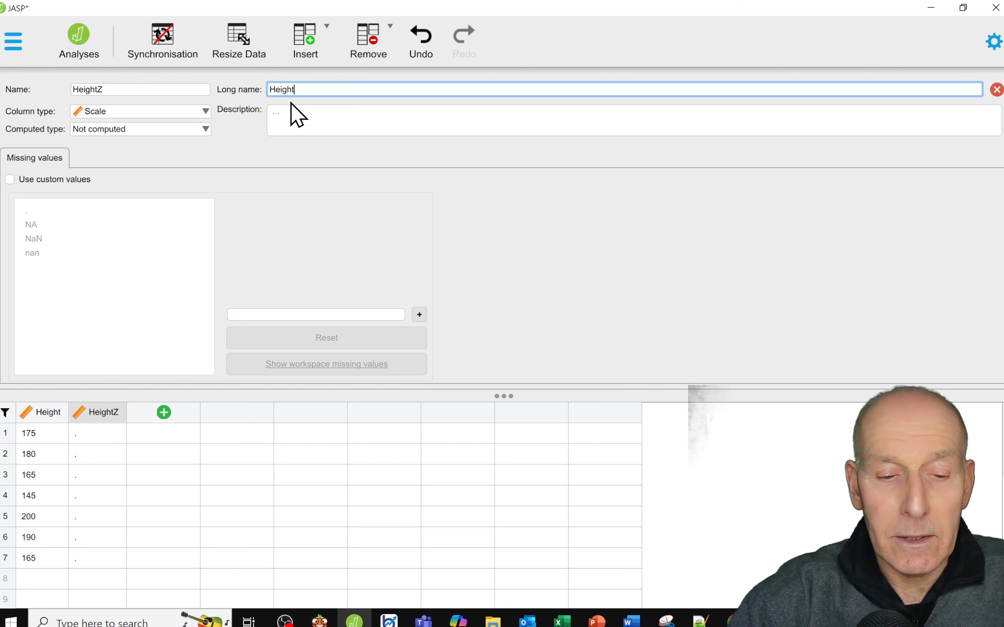
type("as Z ")
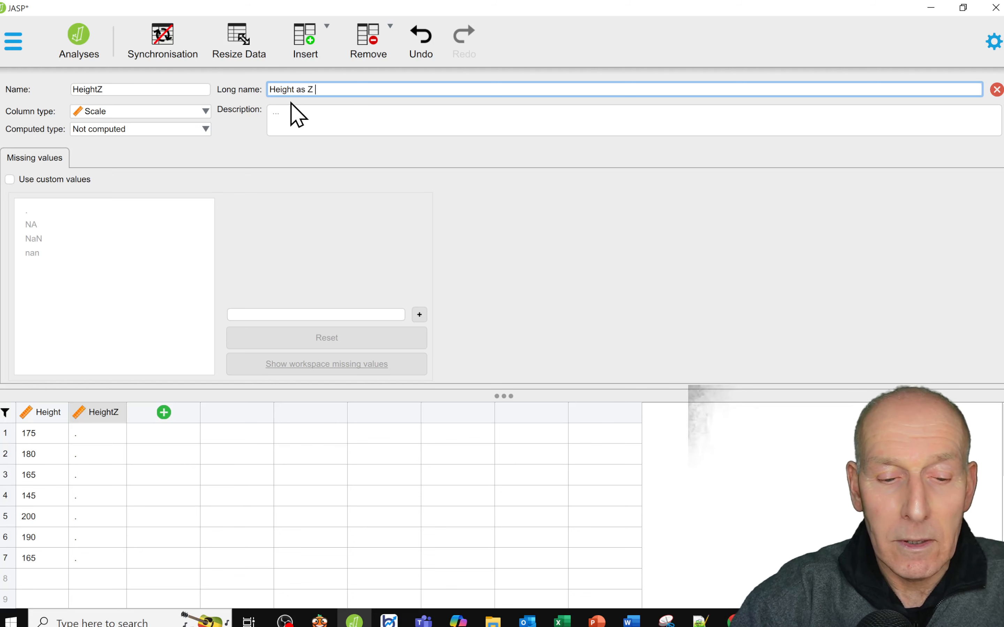
type("S")
key("BackSpace")
type("score")
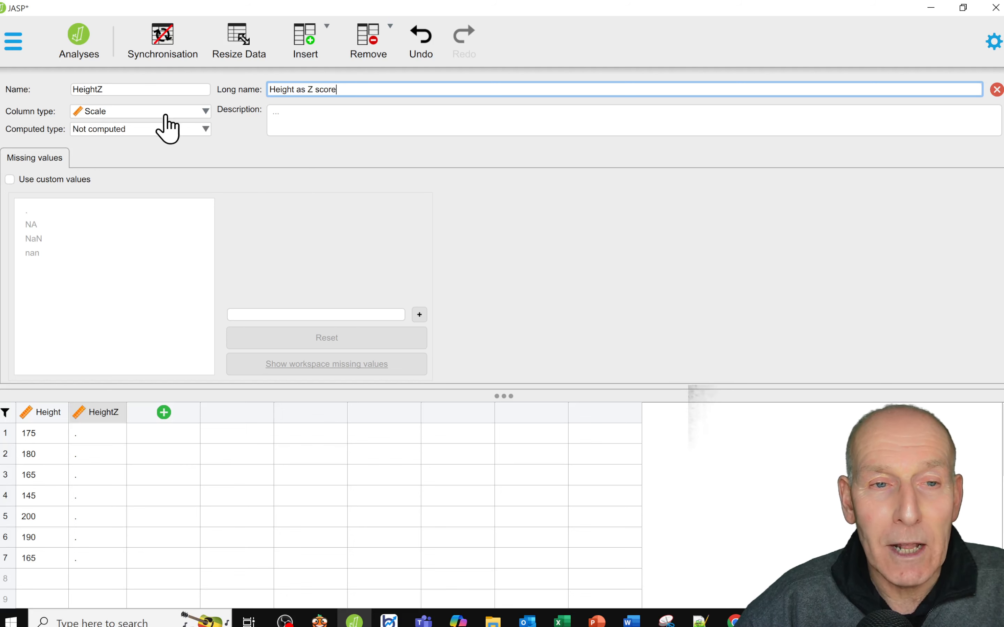
Set HeightZ to be computed with drag-and-drop and look through the available functions
left_click(206, 129)
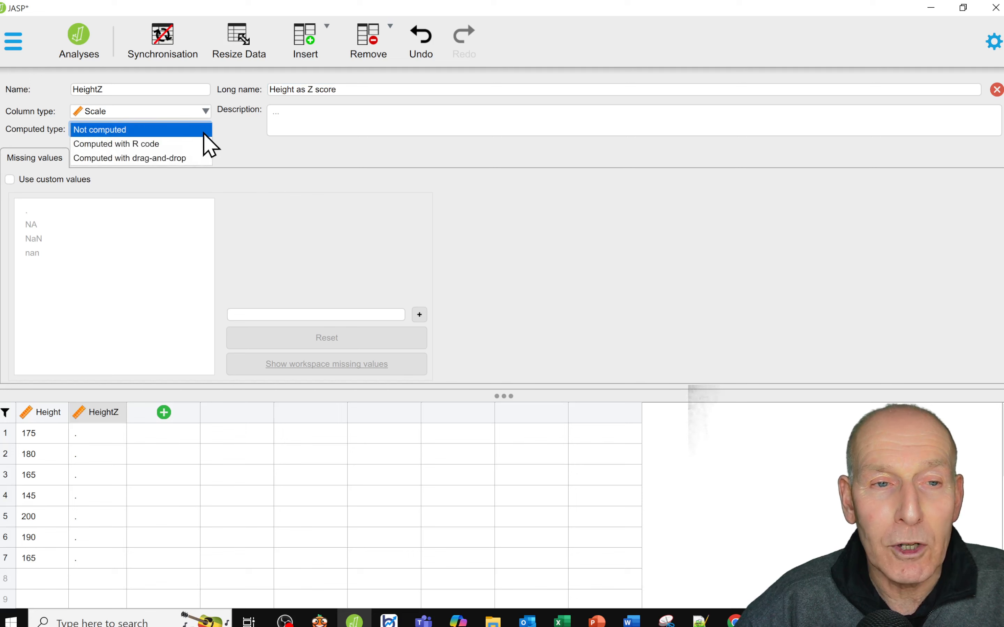
left_click(186, 159)
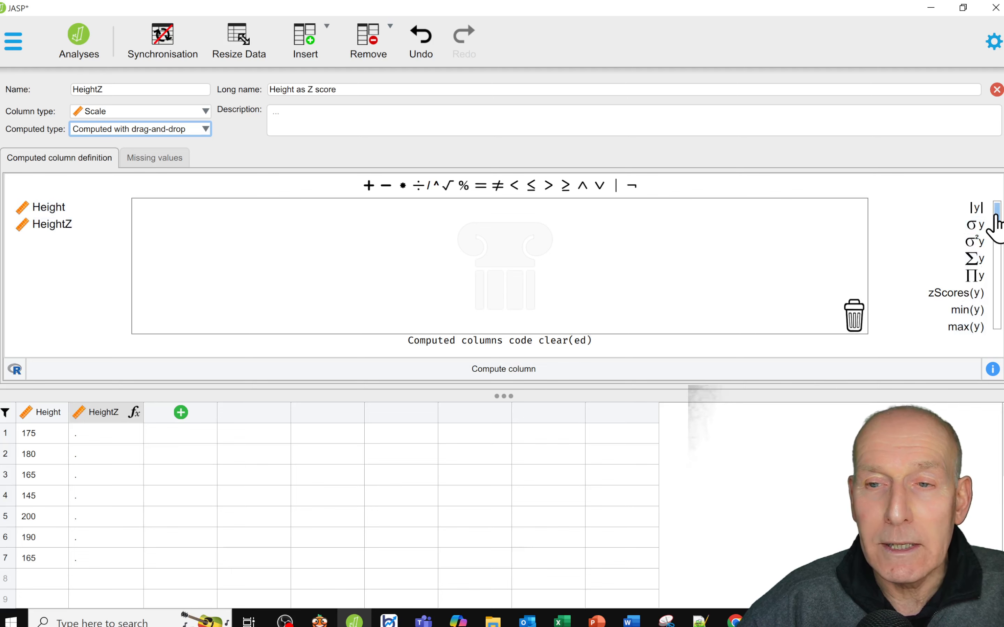
scroll(996, 238, "down", 5)
scroll(998, 283, "down", 6)
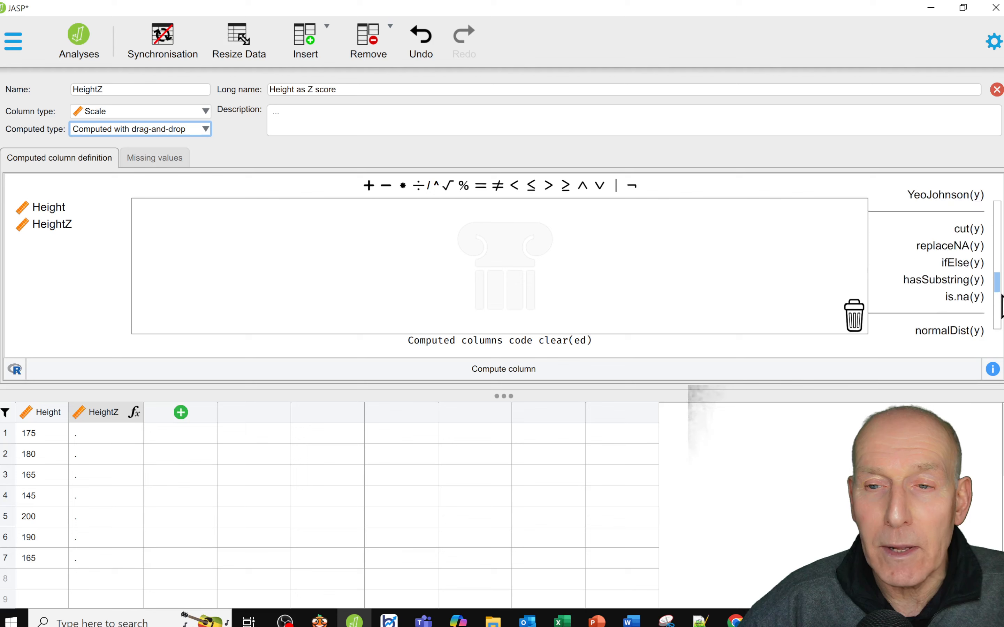
scroll(946, 266, "up", 11)
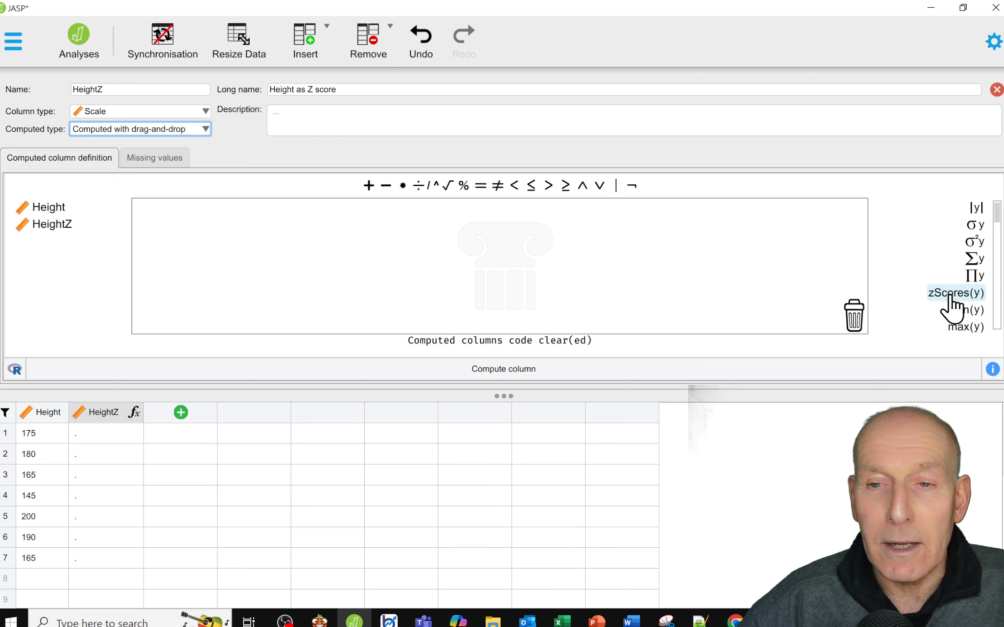
Define HeightZ as the zScores function of Height, compute the column and close its settings
double_click(949, 295)
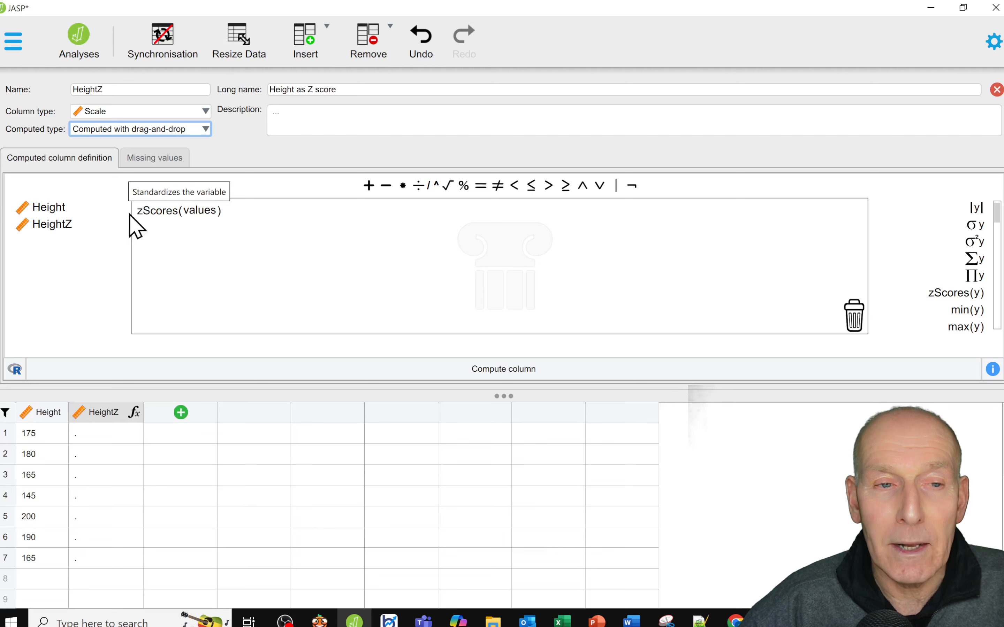
double_click(48, 211)
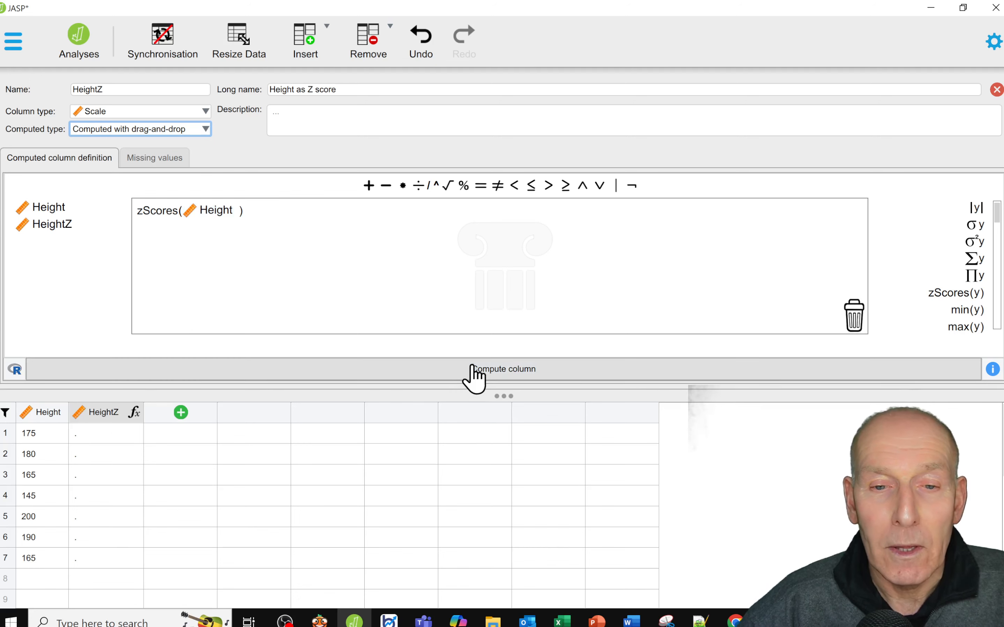
left_click(498, 370)
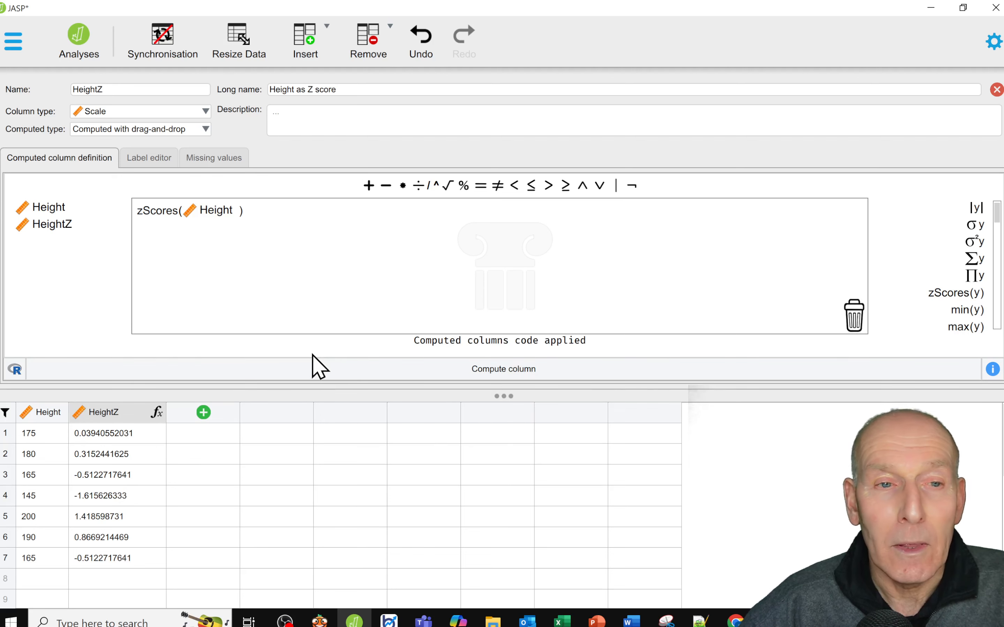
left_click(996, 89)
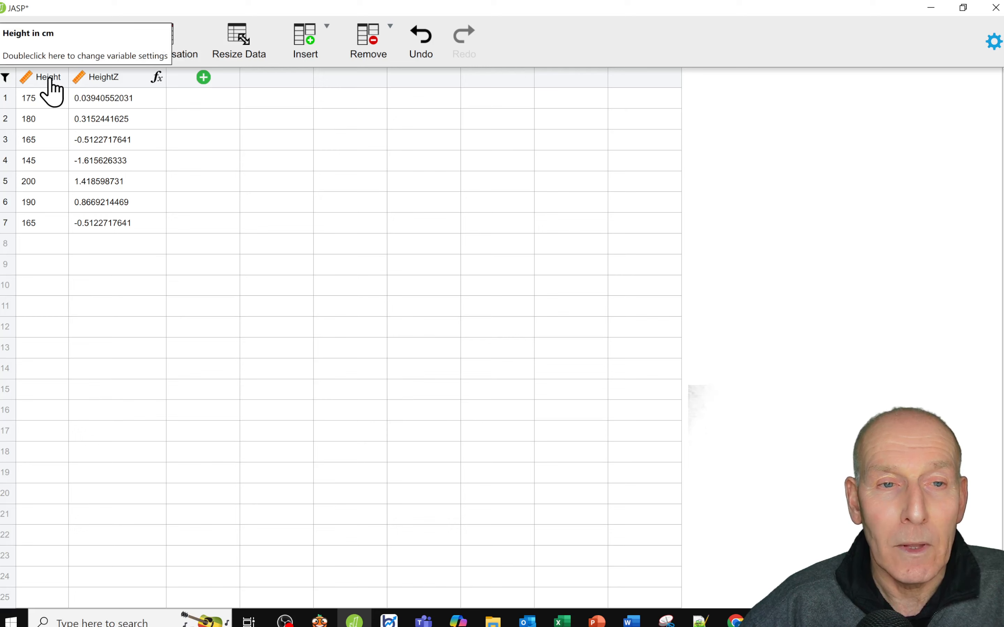
Add a third column named Gender with the long name "Gender use m f"
left_click(203, 78)
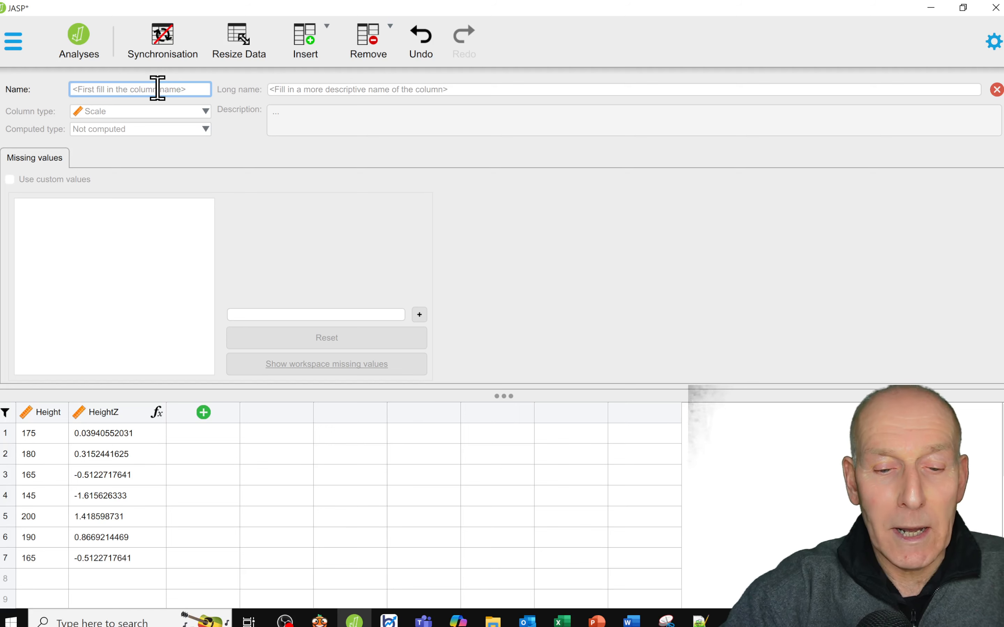
type("Gender")
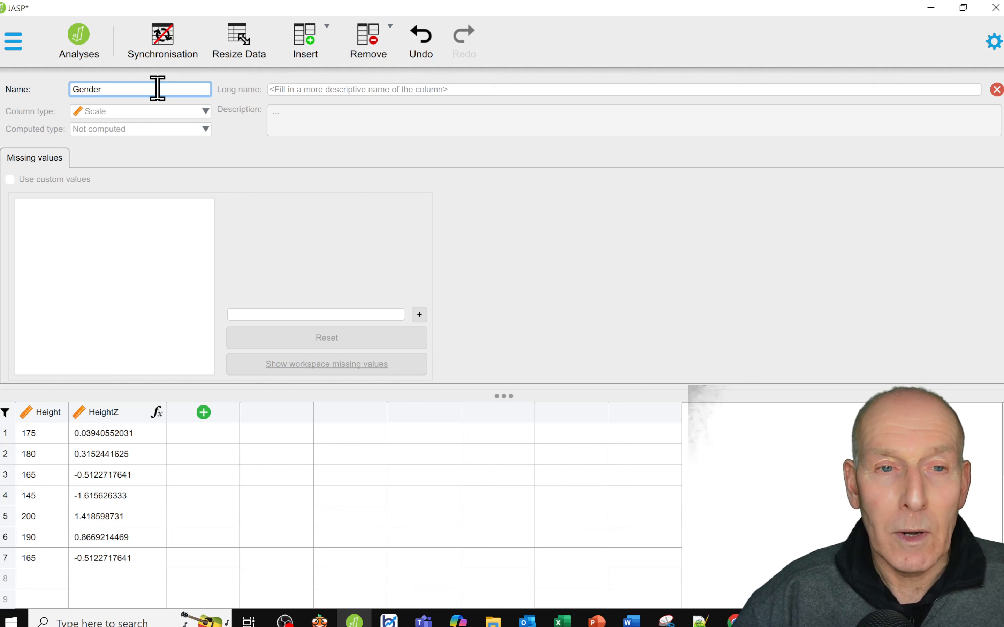
key("Return")
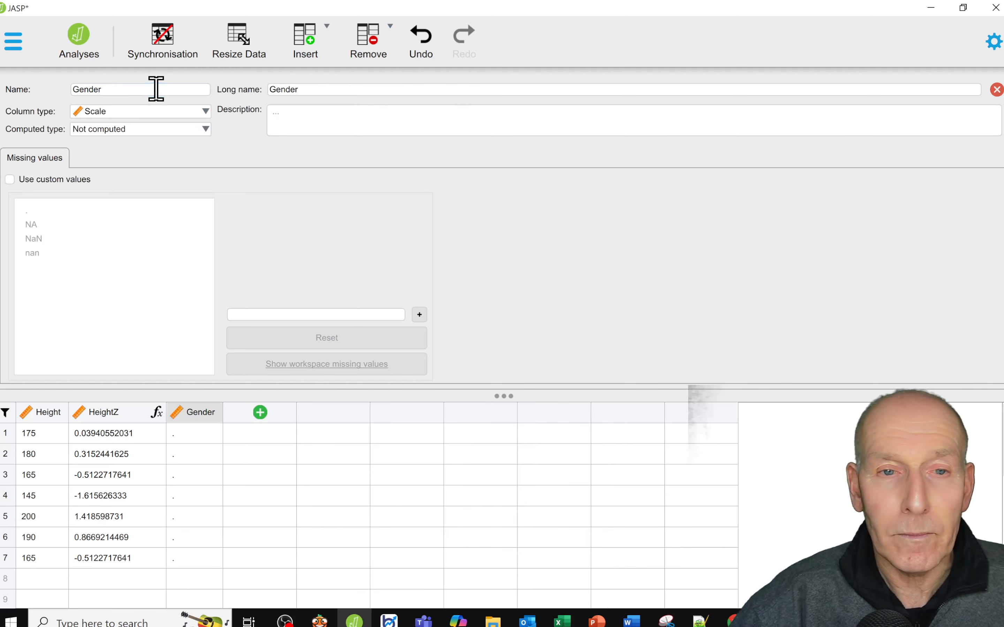
left_click(310, 89)
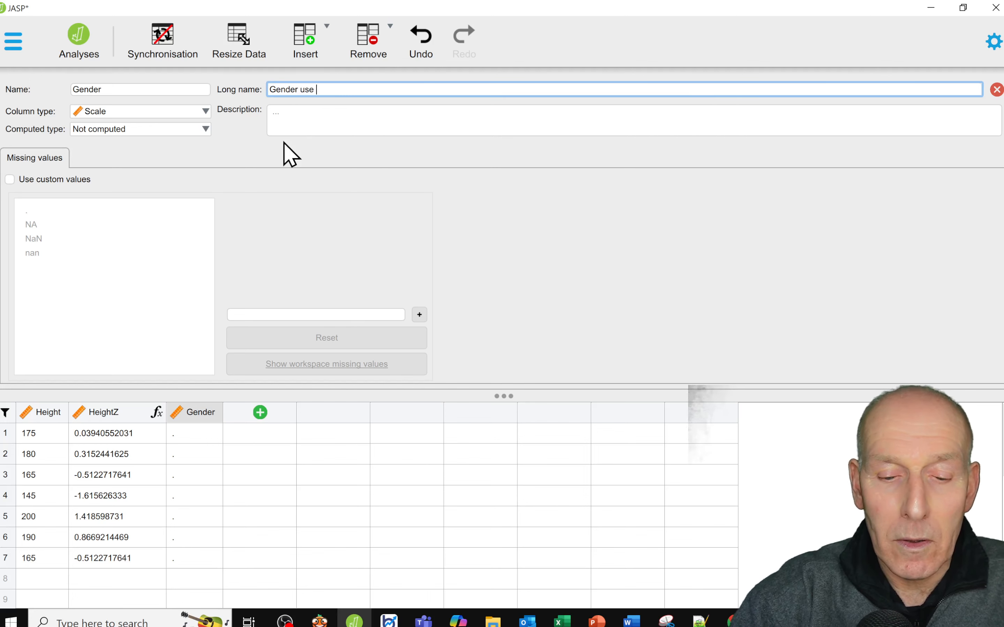
type("use m f")
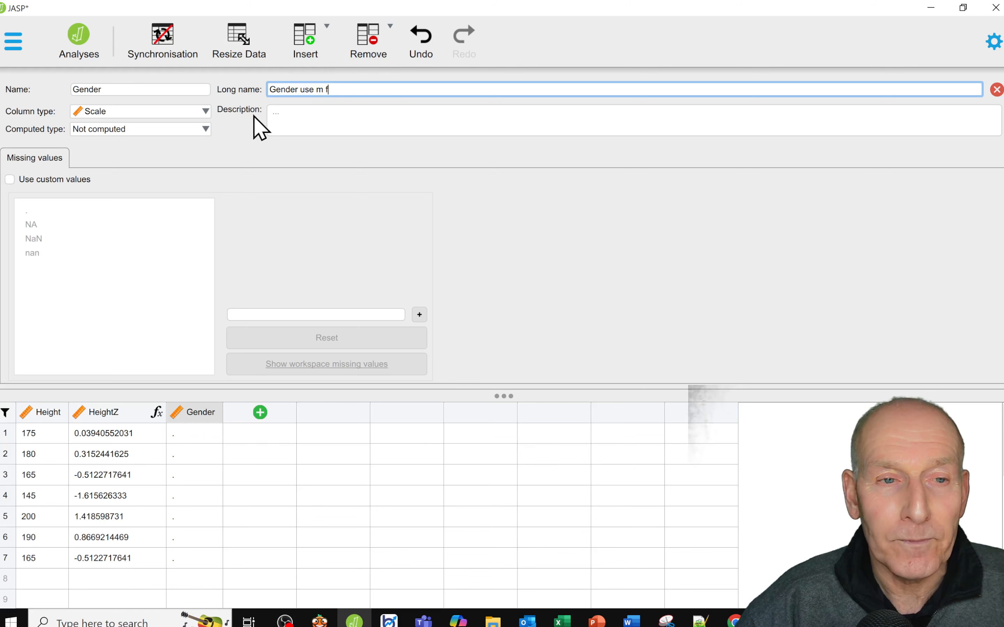
Set the Gender column's type to Nominal and close its settings, applying the pending computed column changes
left_click(209, 116)
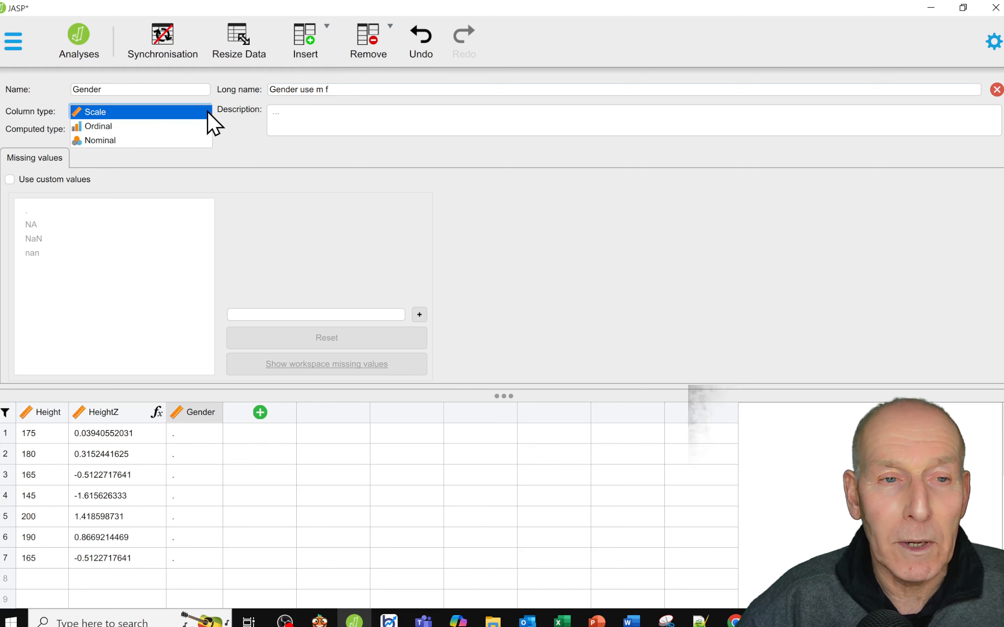
left_click(170, 142)
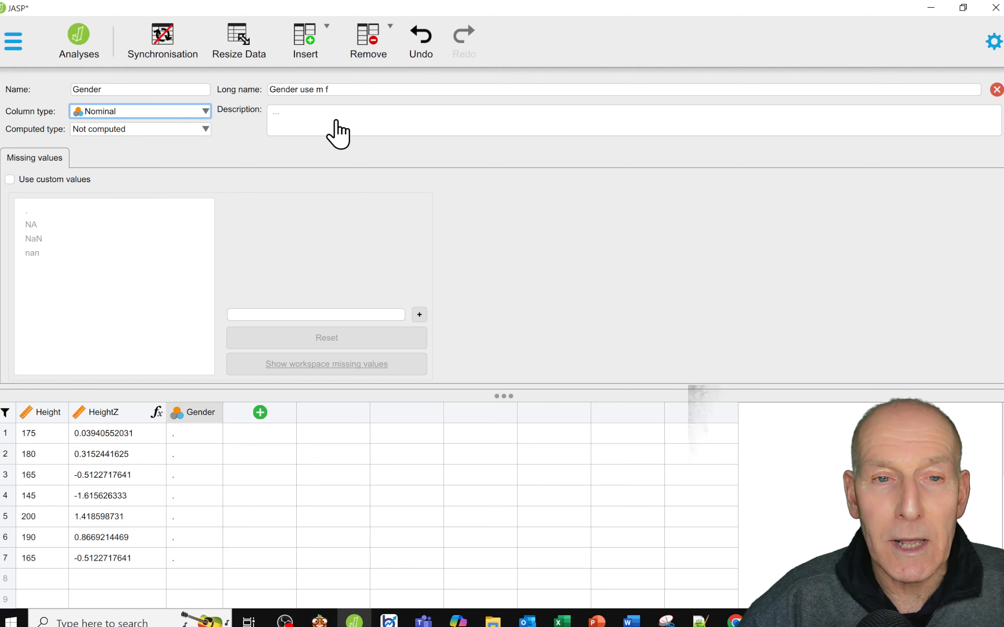
left_click(996, 90)
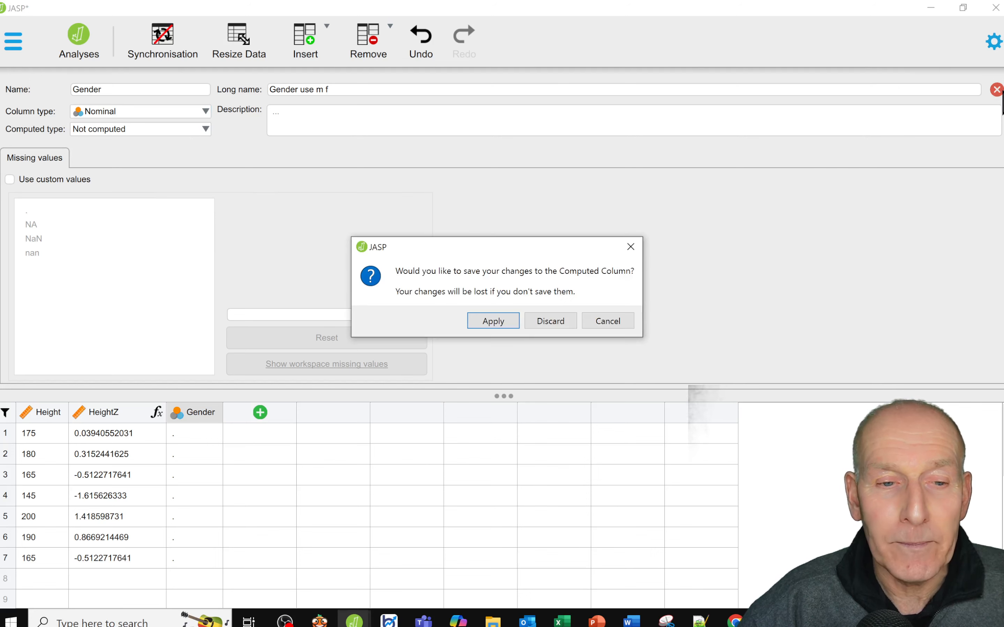
left_click(494, 323)
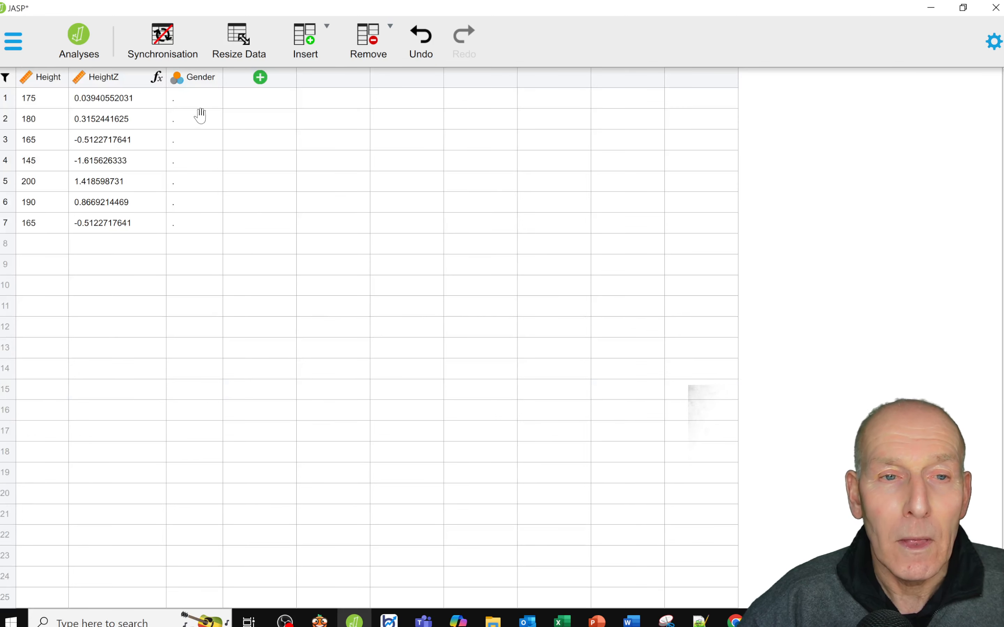
Fill rows 1 to 7 of the Gender column with m, m, f, f, m, m and f
double_click(190, 103)
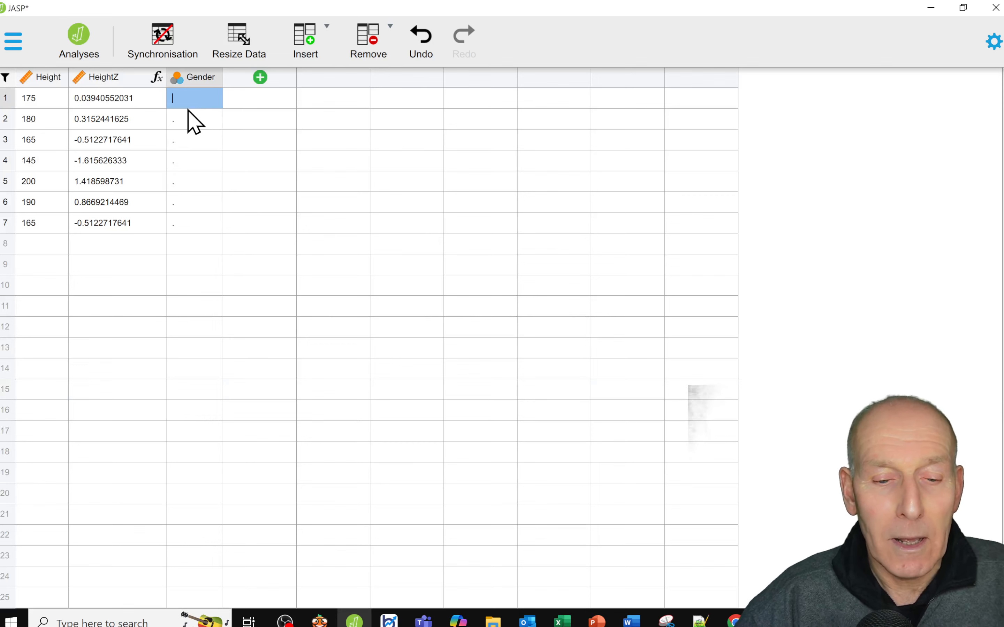
type("m")
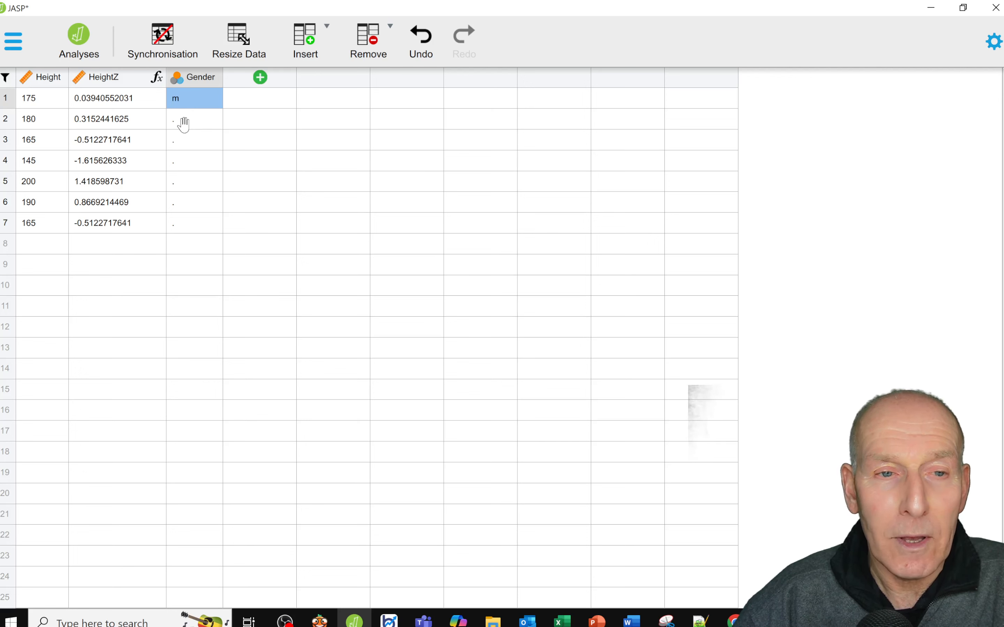
left_click(183, 124)
type("m")
left_click(183, 143)
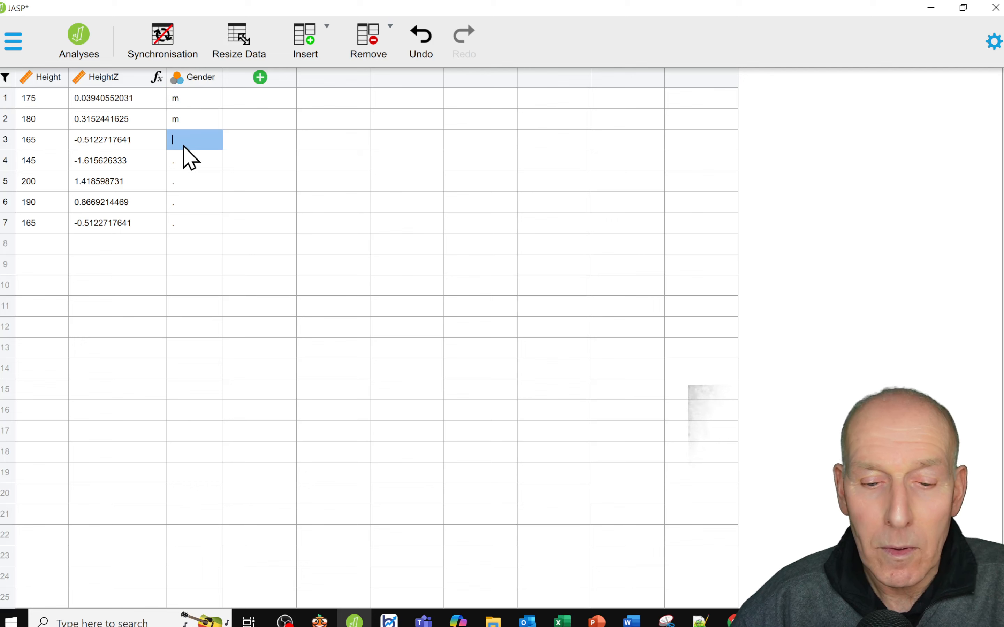
type("f")
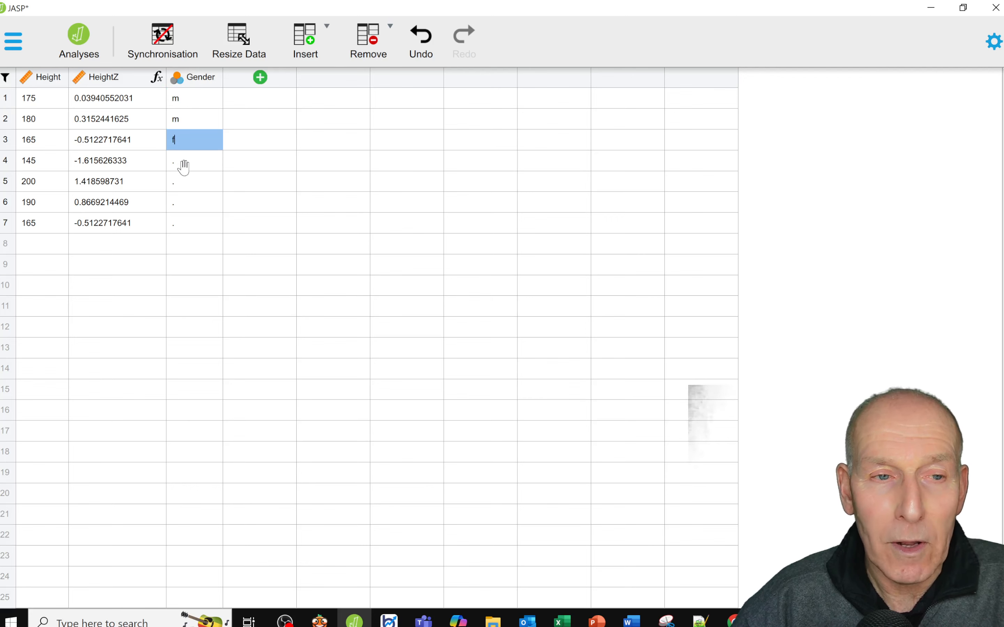
left_click(184, 165)
type("f")
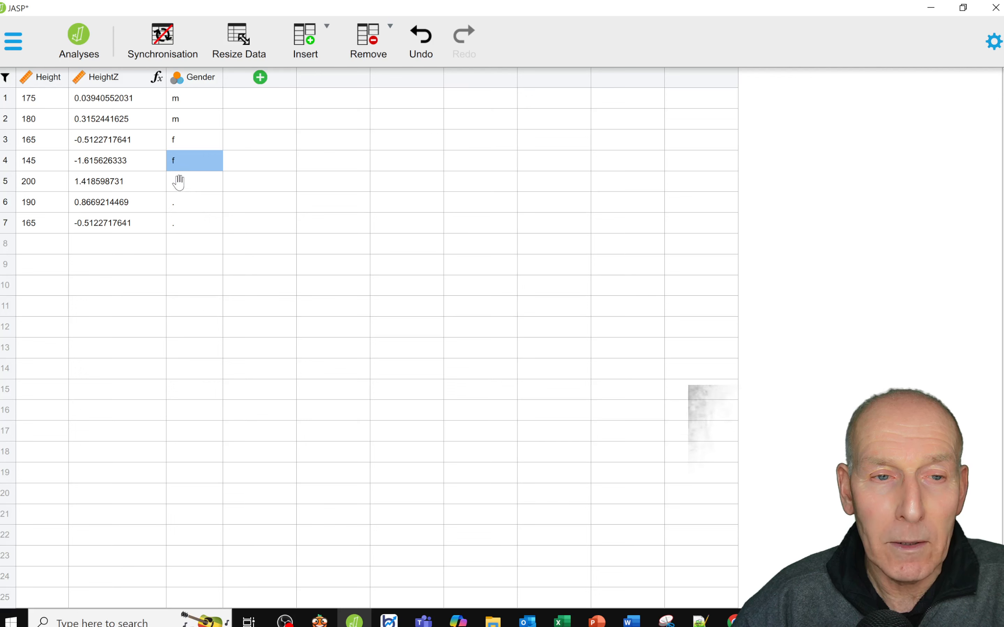
left_click(179, 186)
type("m")
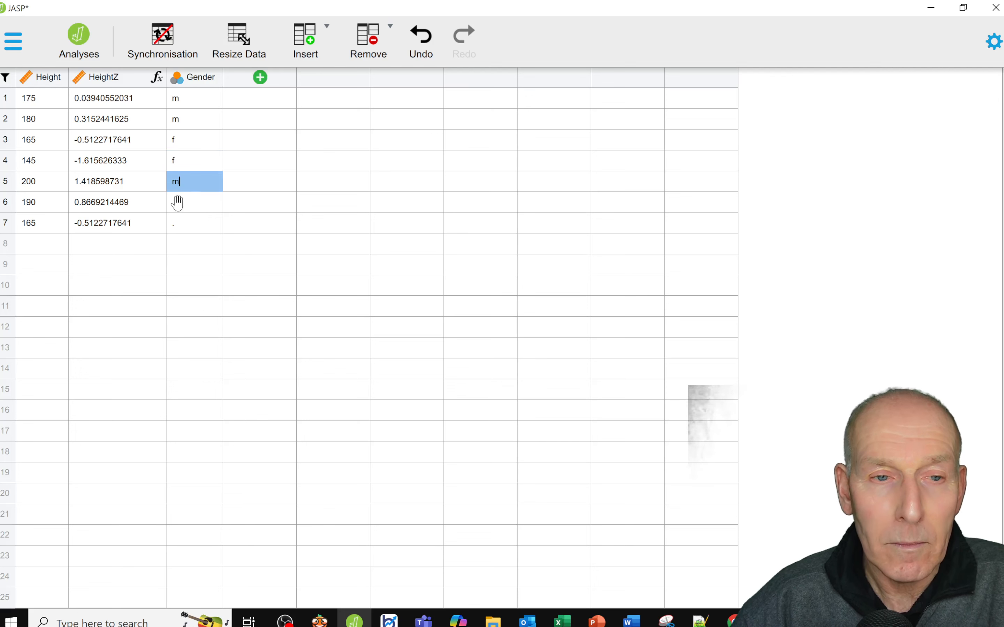
left_click(178, 203)
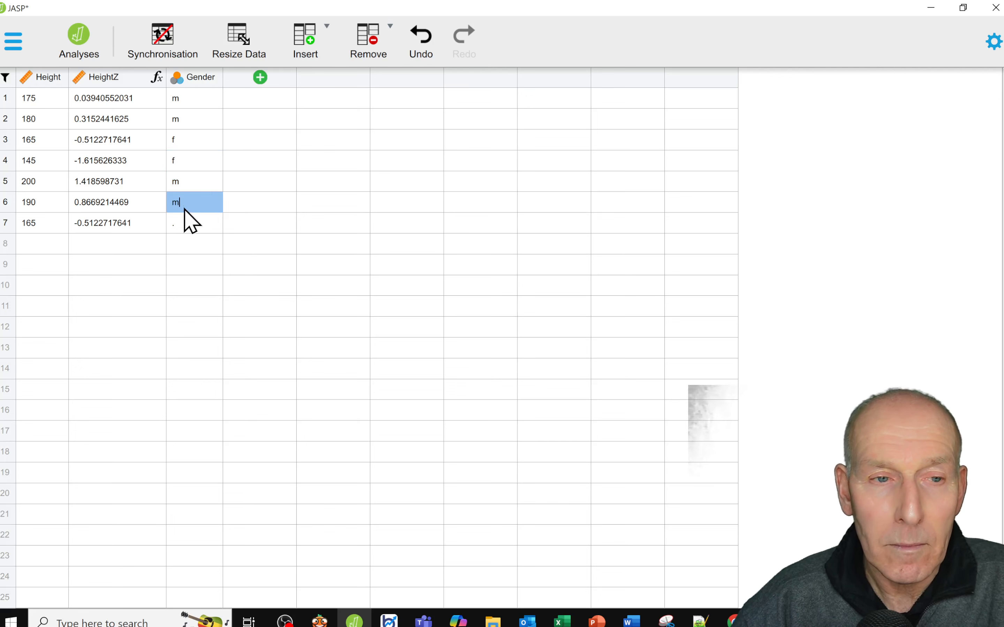
left_click(183, 224)
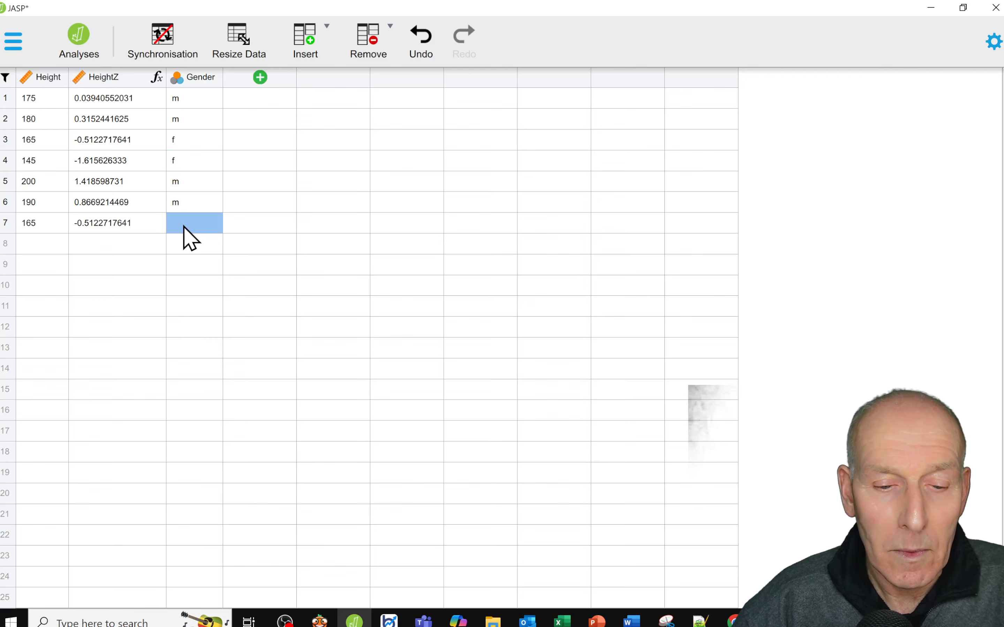
left_click(194, 244)
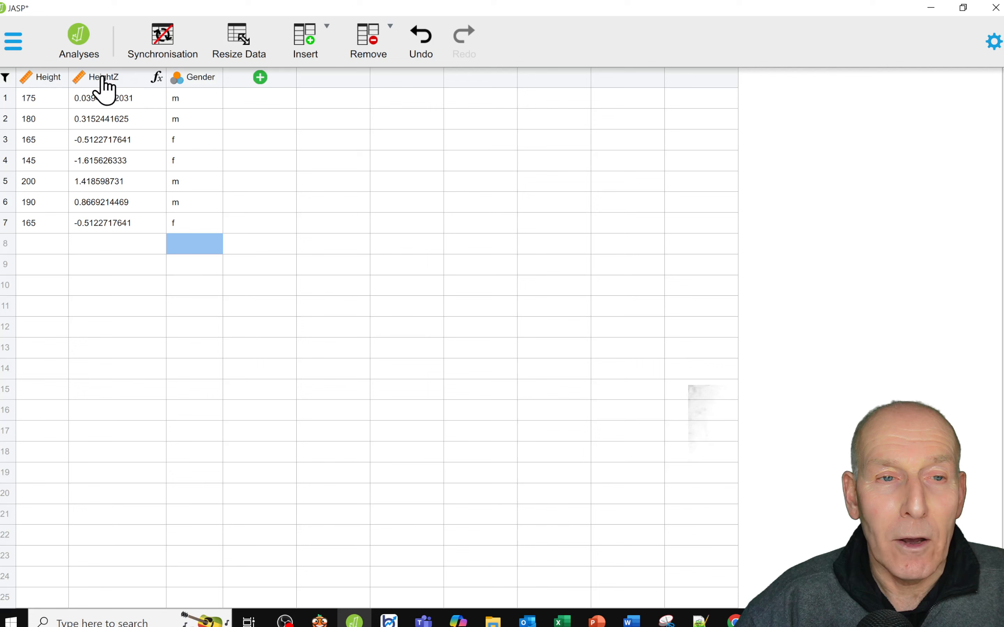
Edit the Gender labels so that f has the value 1 and m has the value 0
double_click(189, 77)
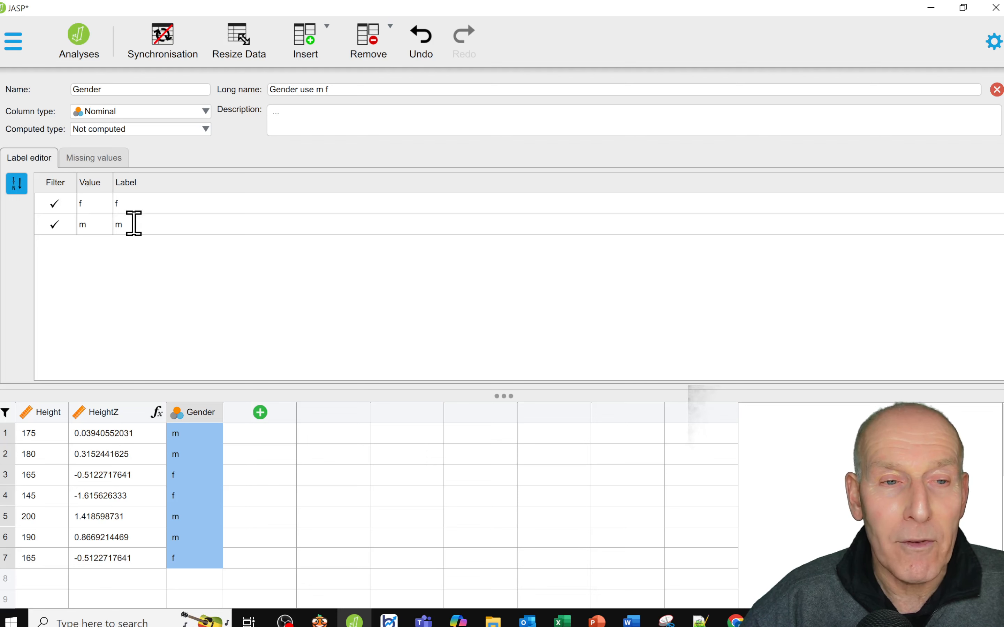
left_click(90, 202)
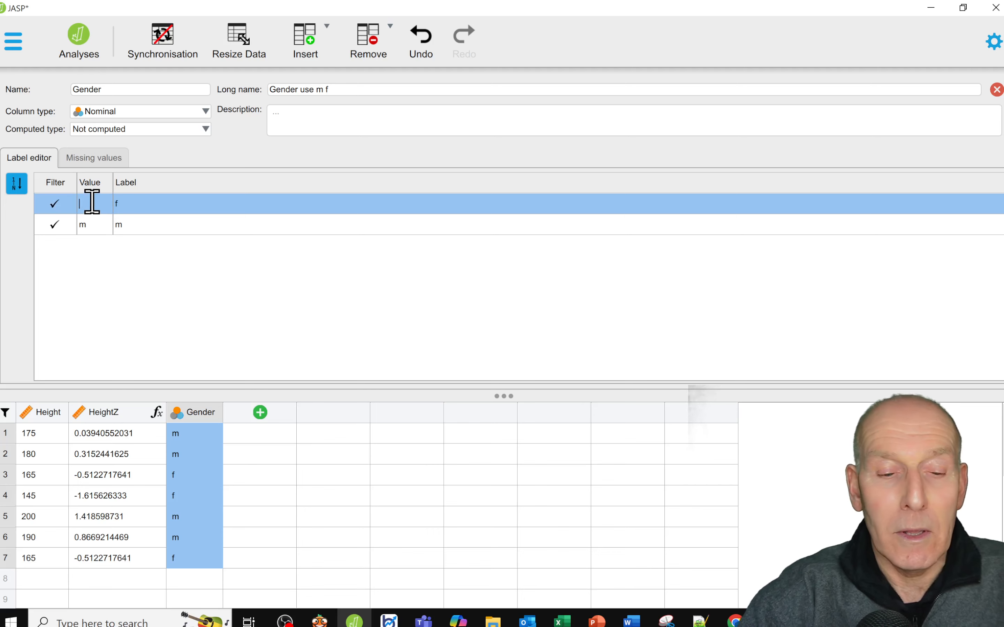
type("1")
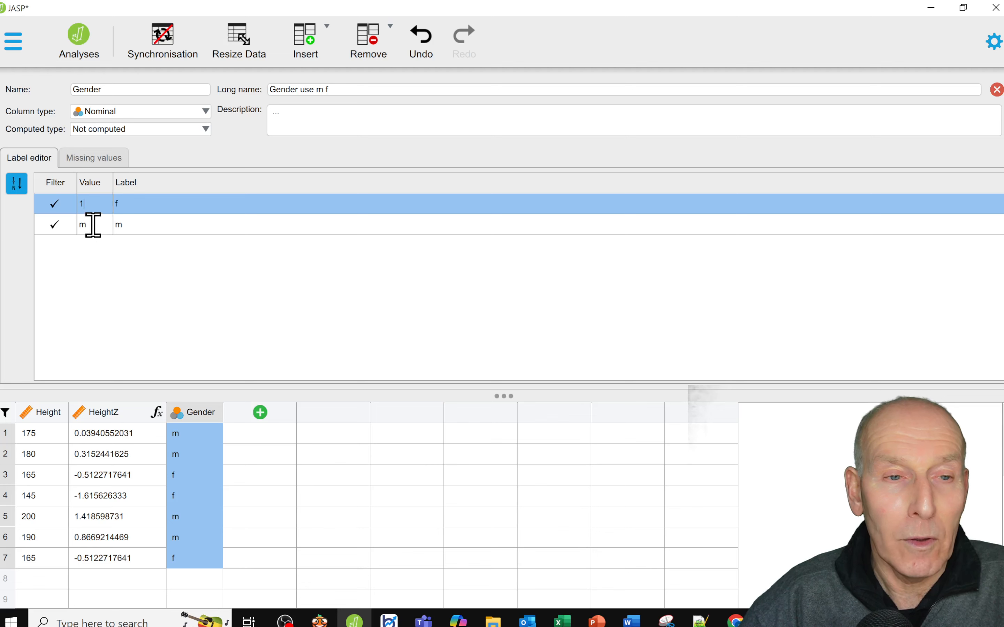
left_click(93, 225)
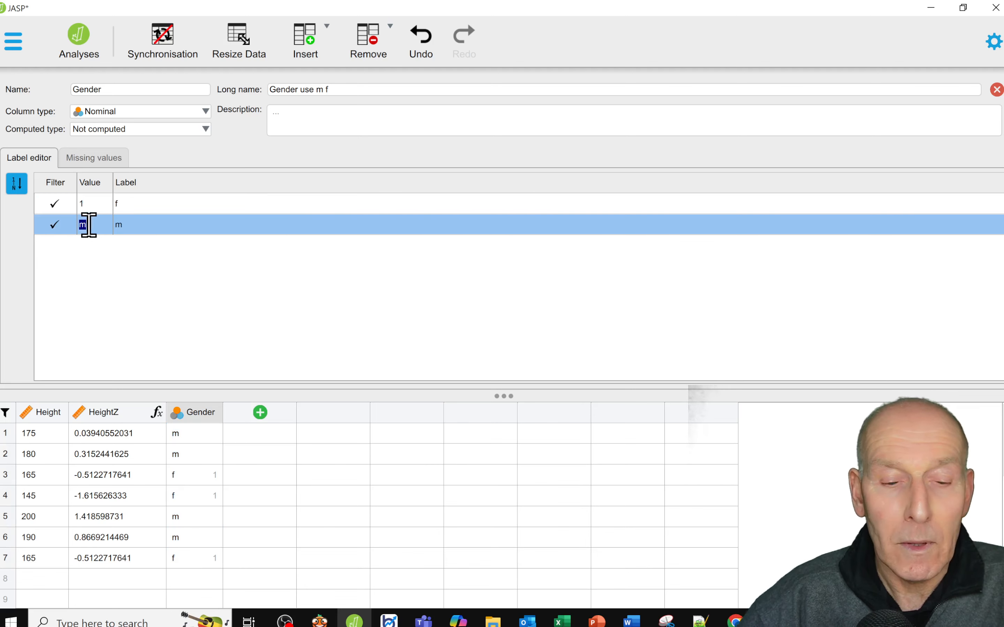
type("0")
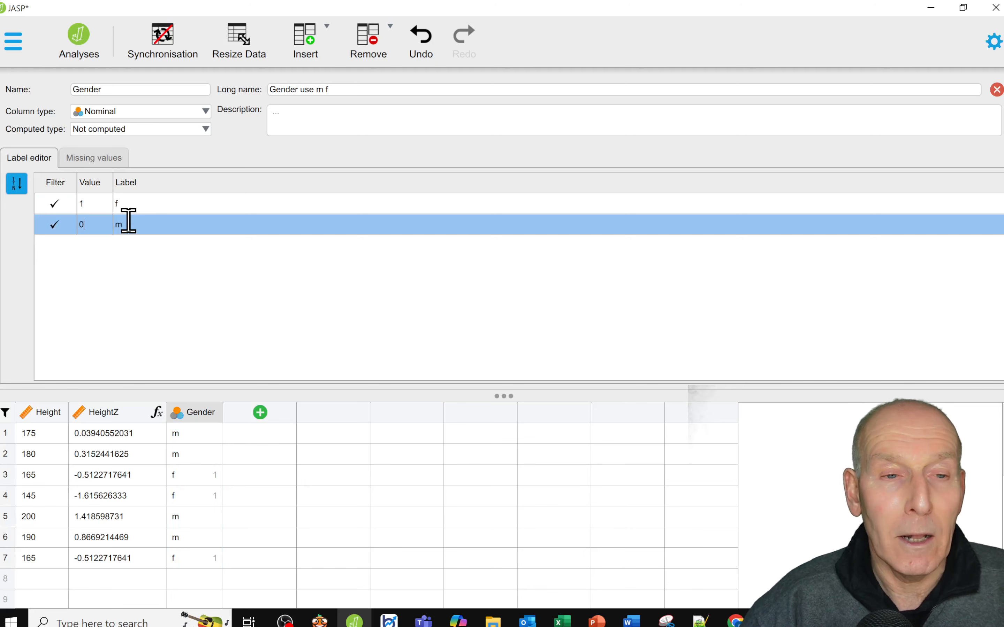
key("Return")
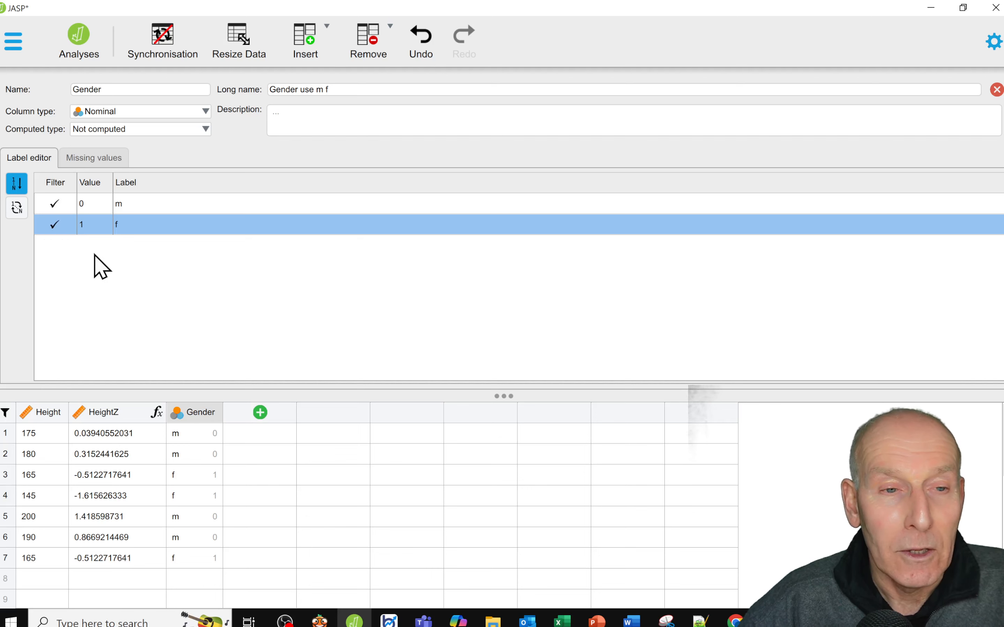
Try out Gender's label filter by excluding and including the f rows, ending with f excluded
left_click(55, 226)
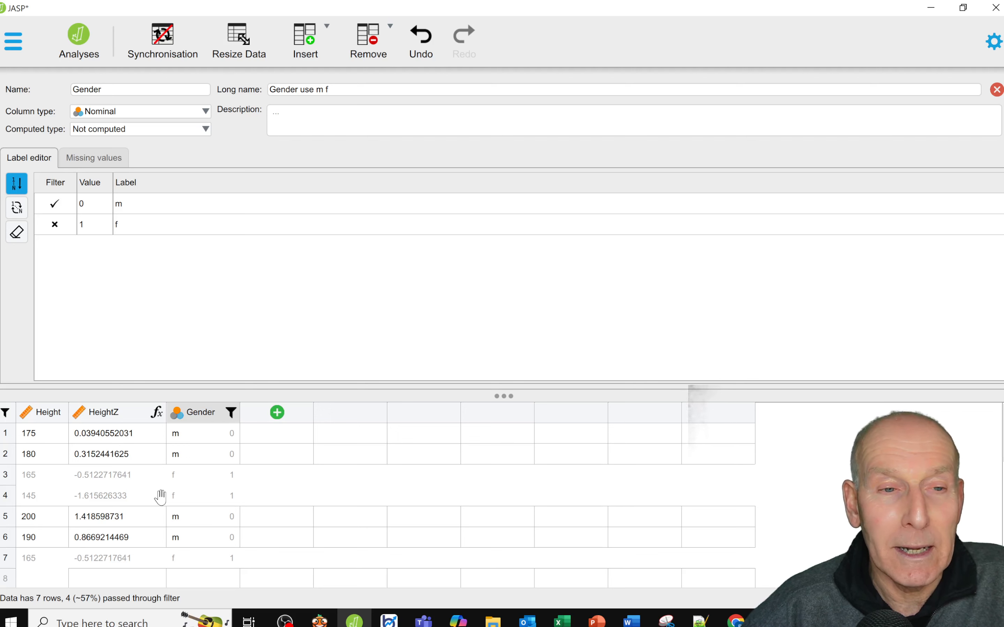
left_click(54, 225)
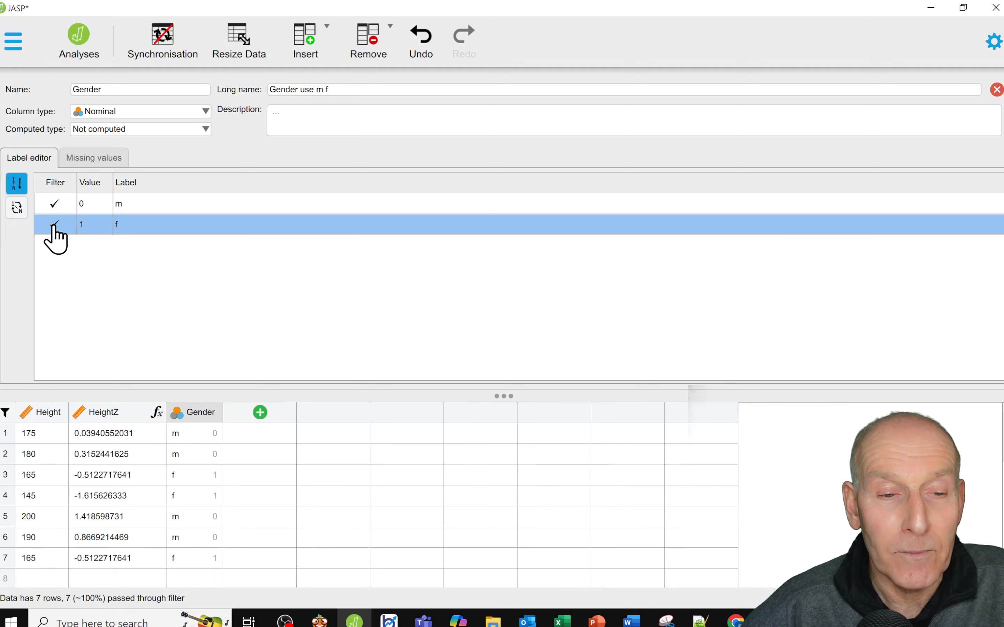
left_click(55, 224)
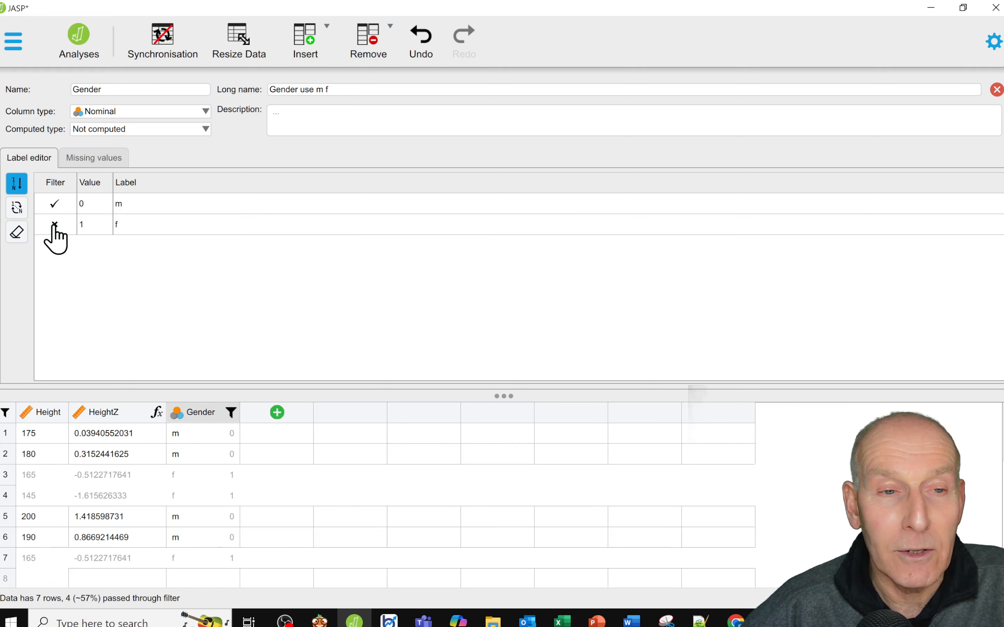
left_click(54, 224)
left_click(54, 225)
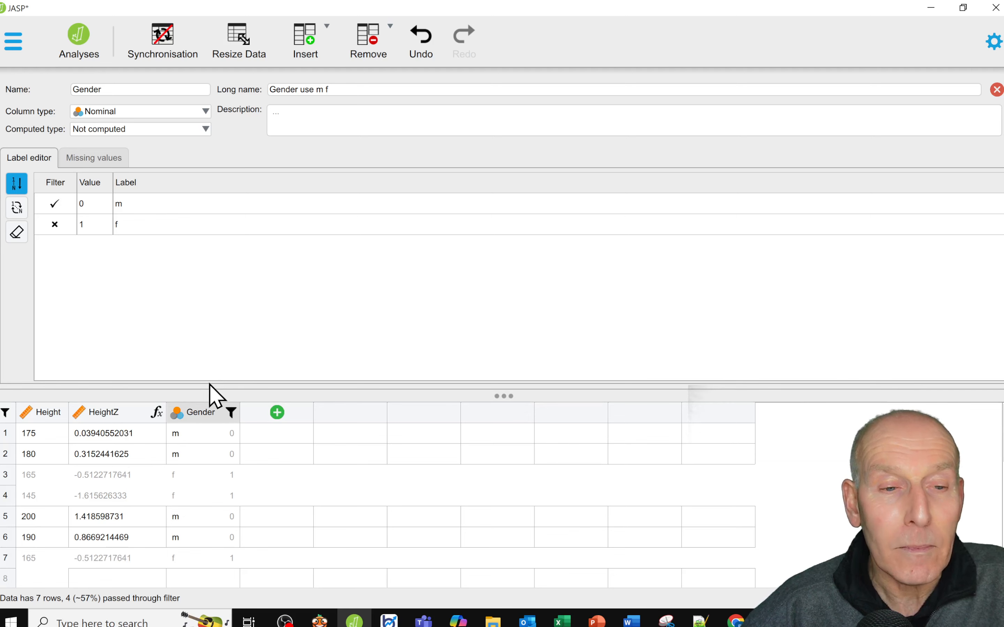
Include the f rows in Gender's filter again and review the HeightZ definition and the Height label values
left_click(111, 417)
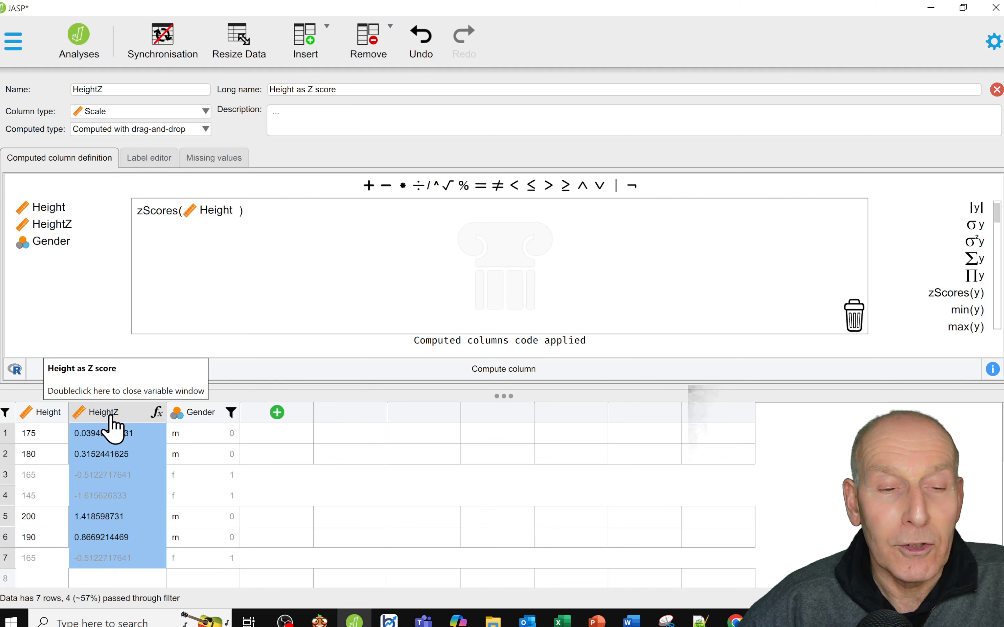
left_click(191, 414)
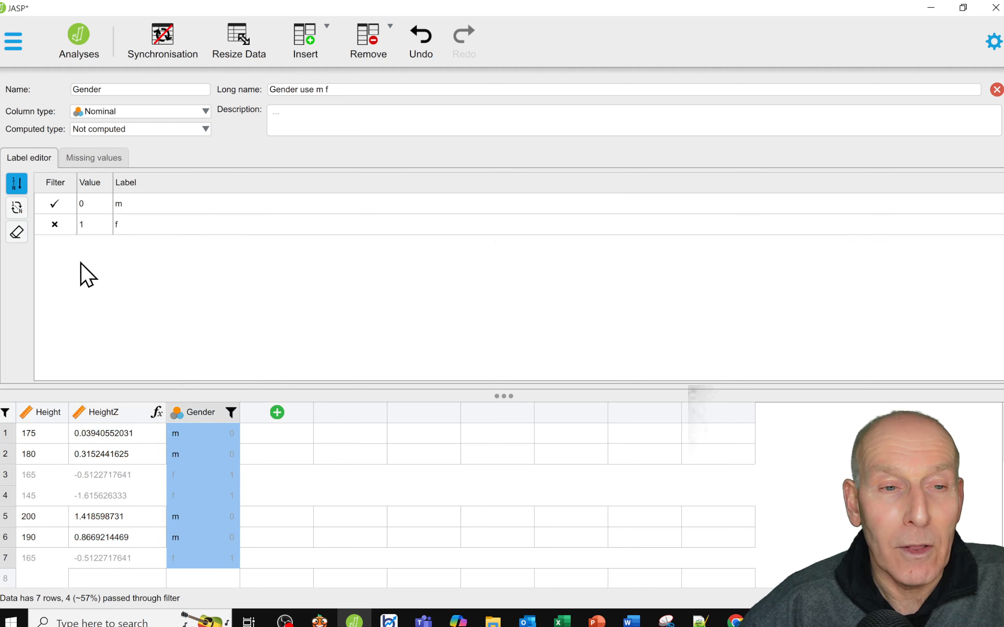
left_click(55, 224)
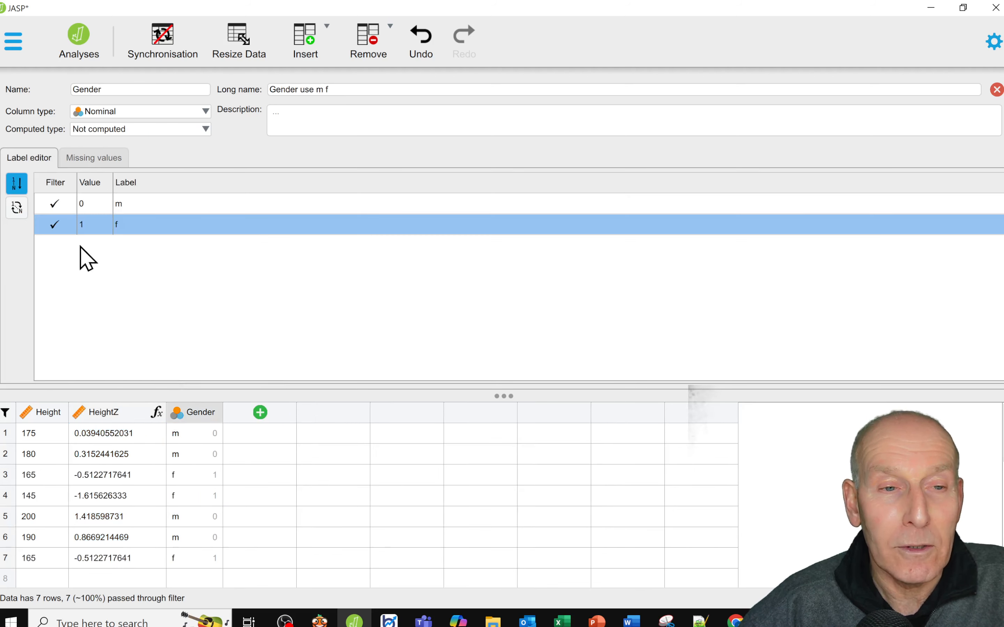
left_click(114, 414)
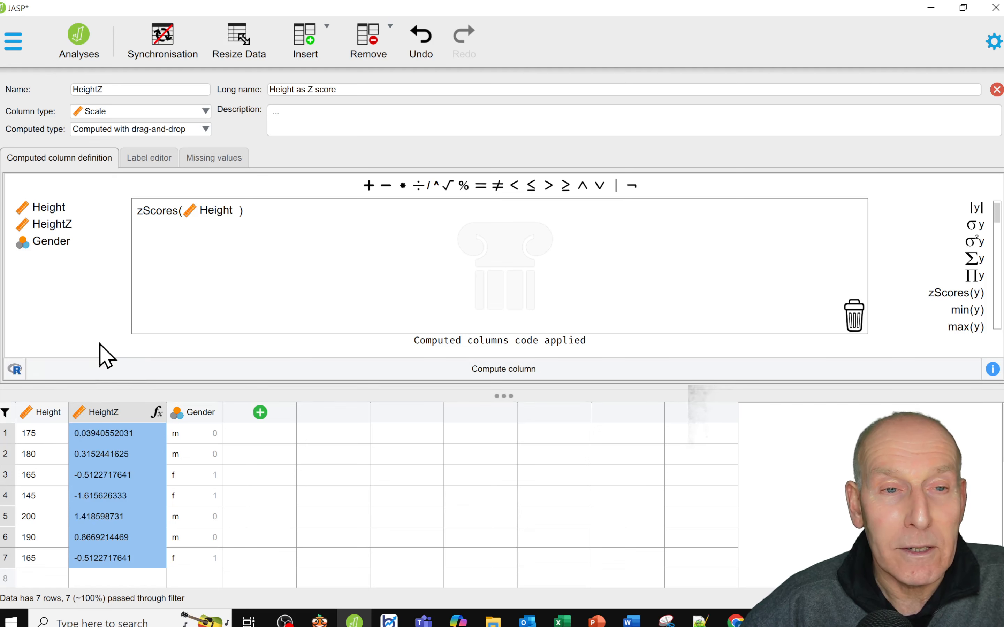
left_click(48, 418)
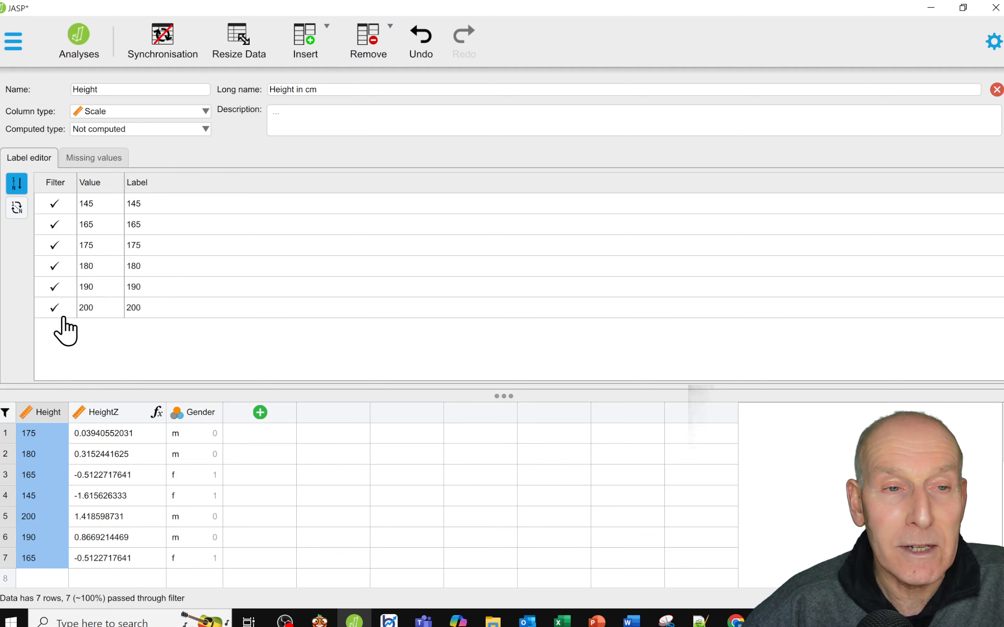
Build and apply the data filter Height < 170, look through the filtered rows and close the filter builder
left_click(6, 411)
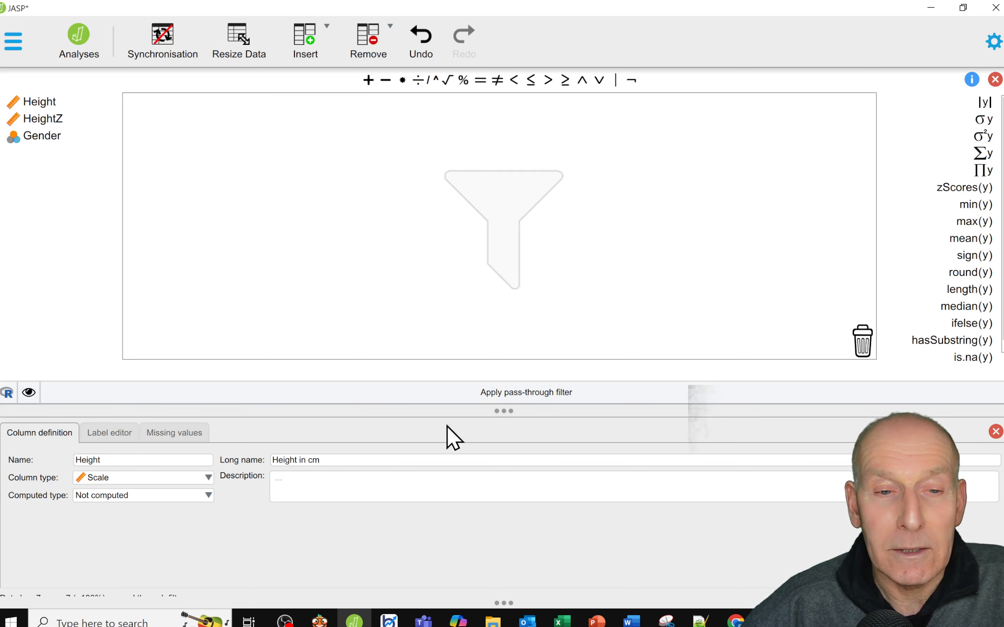
left_click(996, 432)
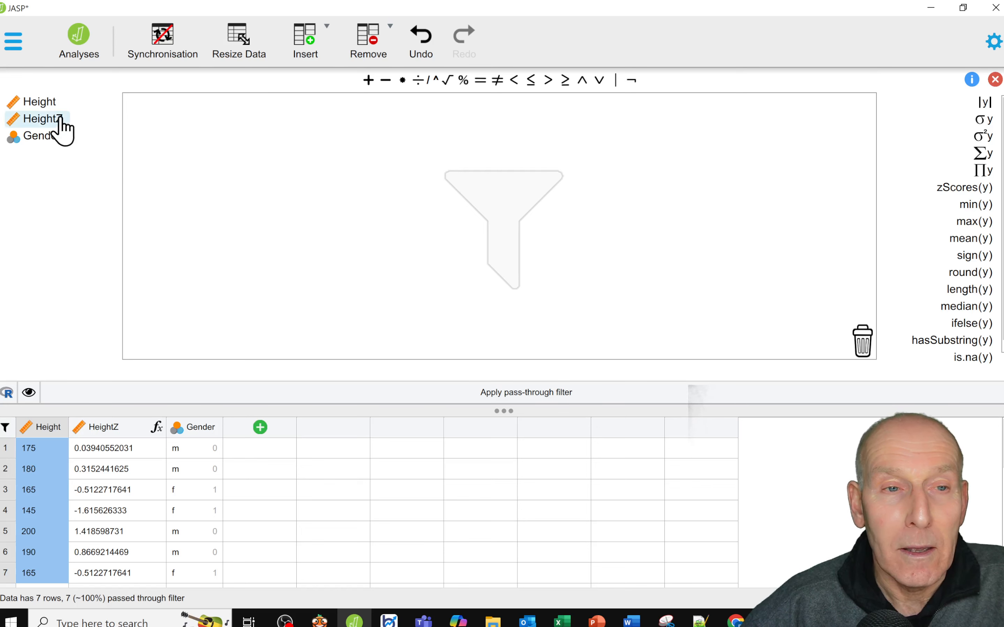
left_click(44, 105)
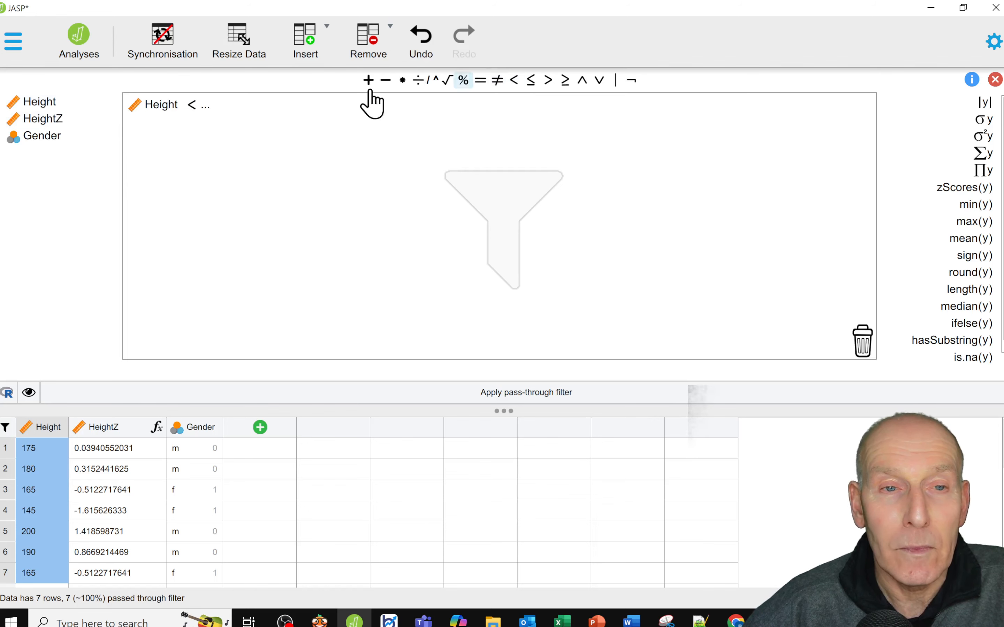
left_click(205, 107)
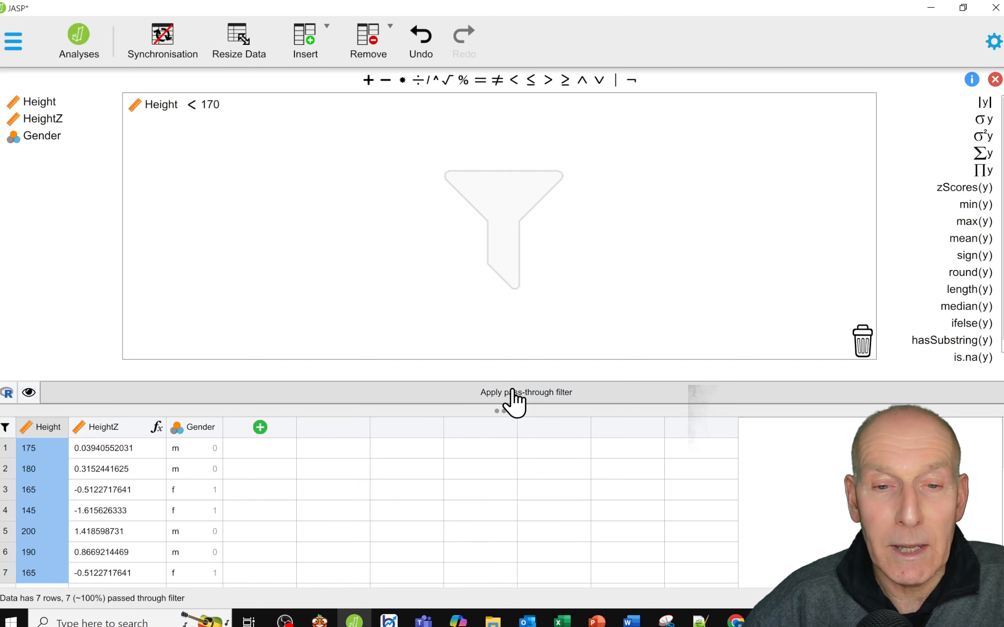
left_click(534, 397)
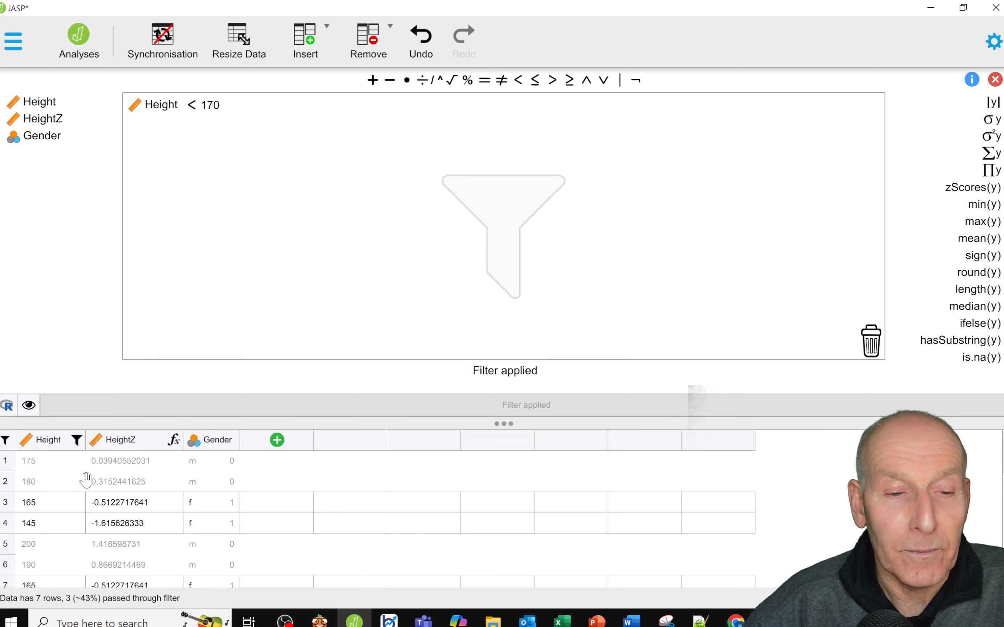
scroll(87, 479, "down", 1)
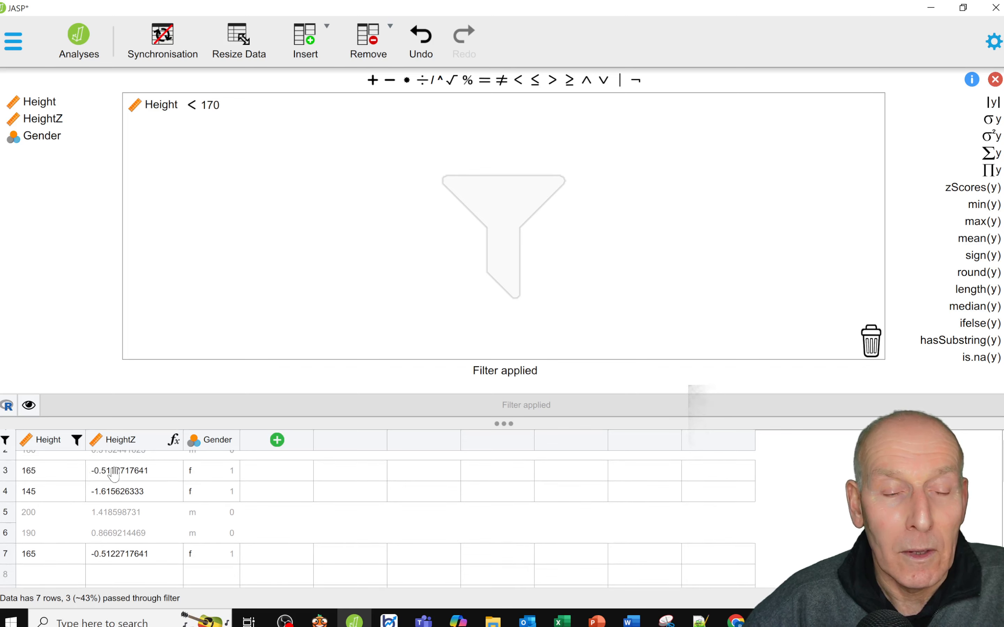
scroll(207, 461, "up", 1)
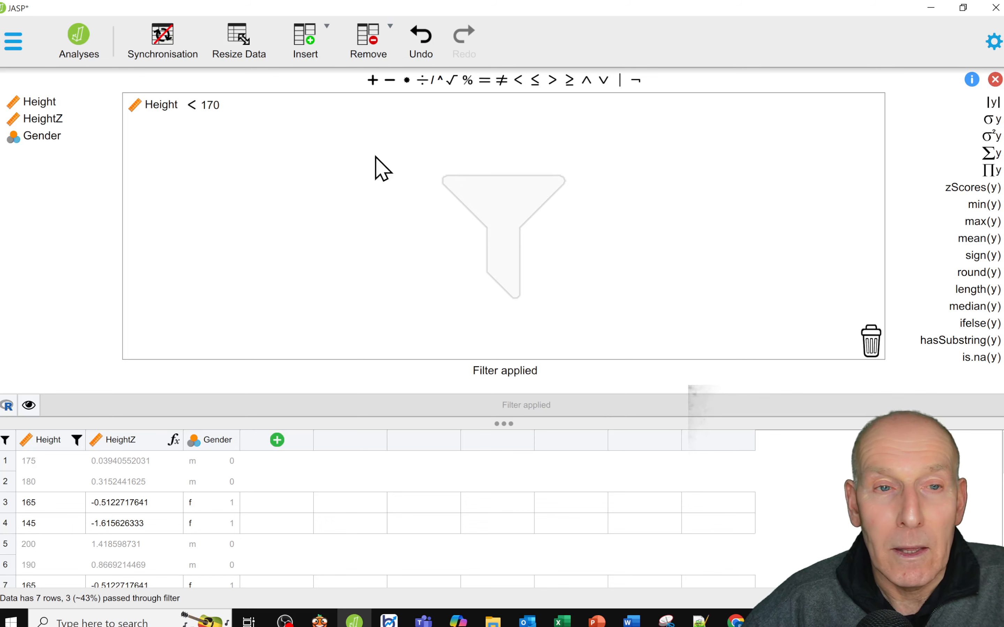
left_click(995, 79)
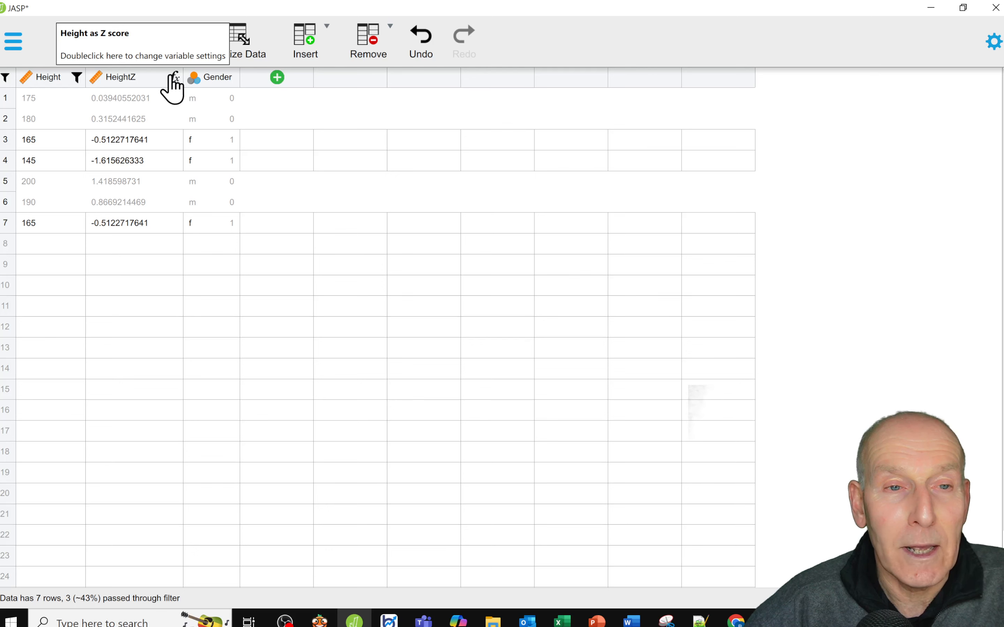
Reopen the filter from the Height column, close the column settings and erase the whole filter expression
double_click(66, 81)
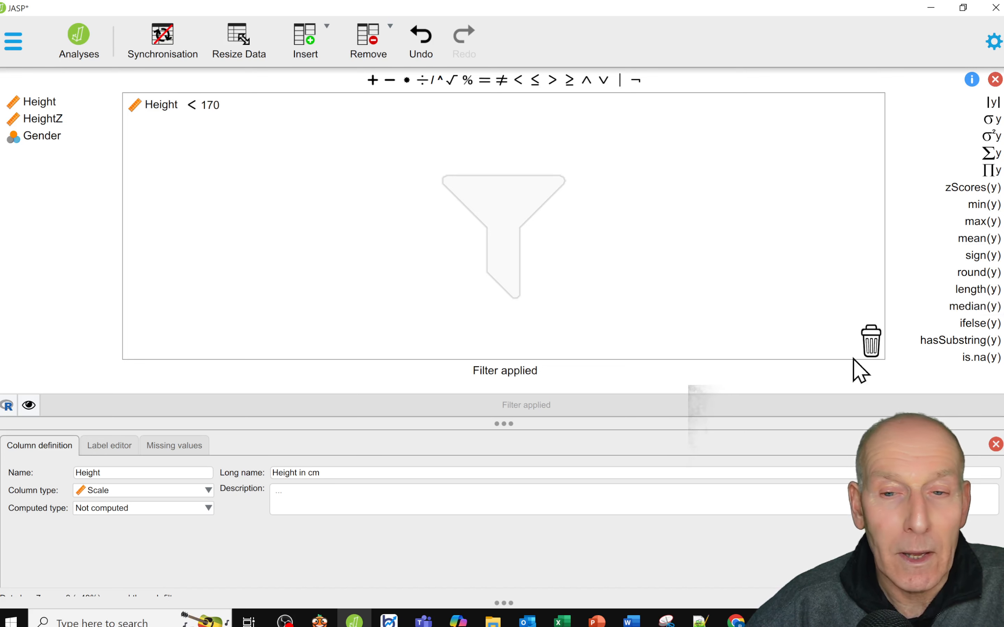
left_click(995, 444)
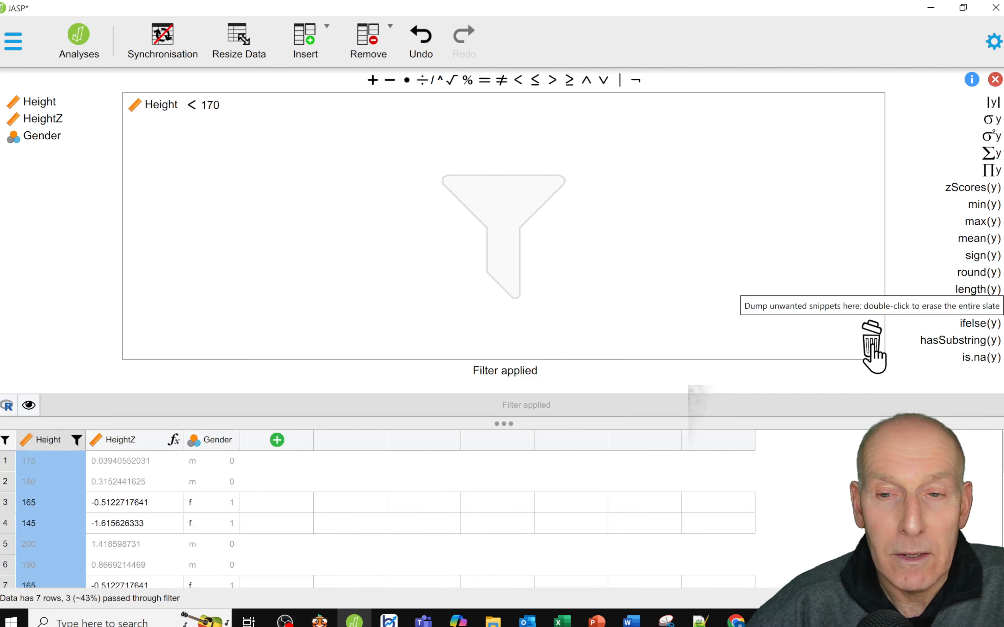
double_click(871, 347)
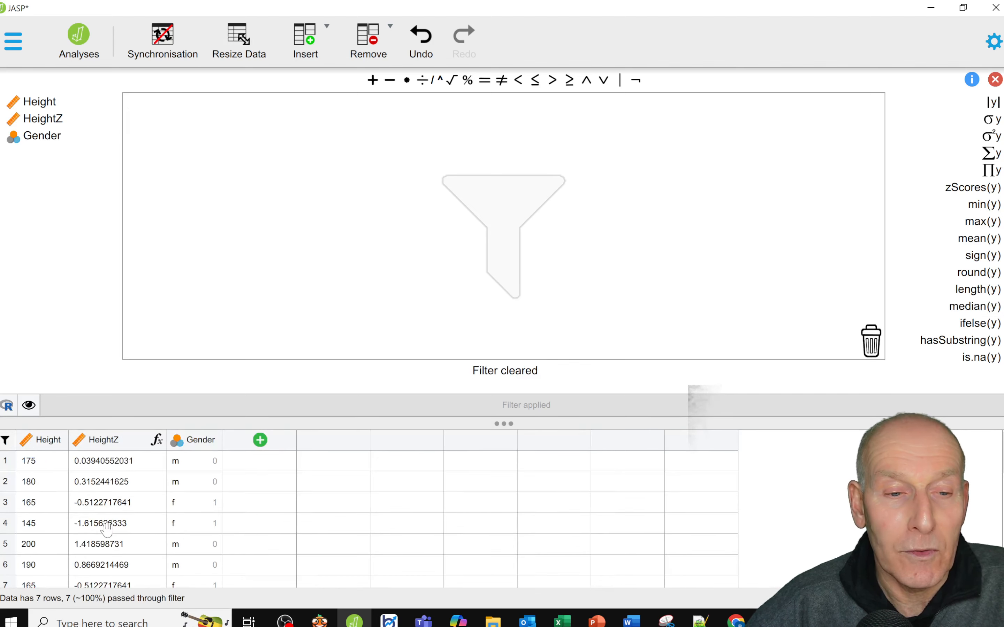